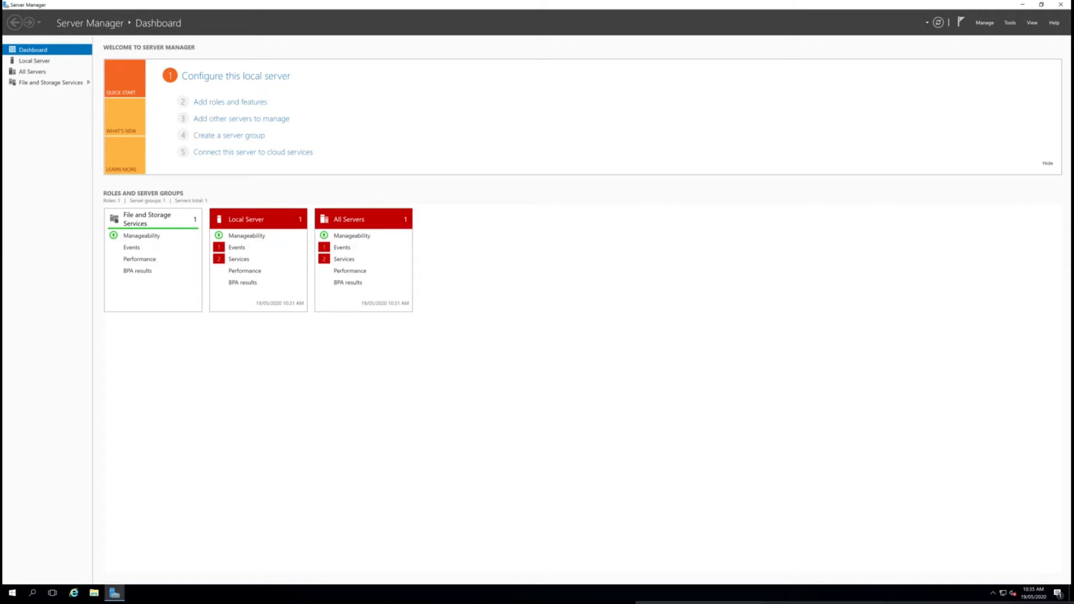
Review the Local Server and All Servers pages, and return to the dashboard
click(34, 61)
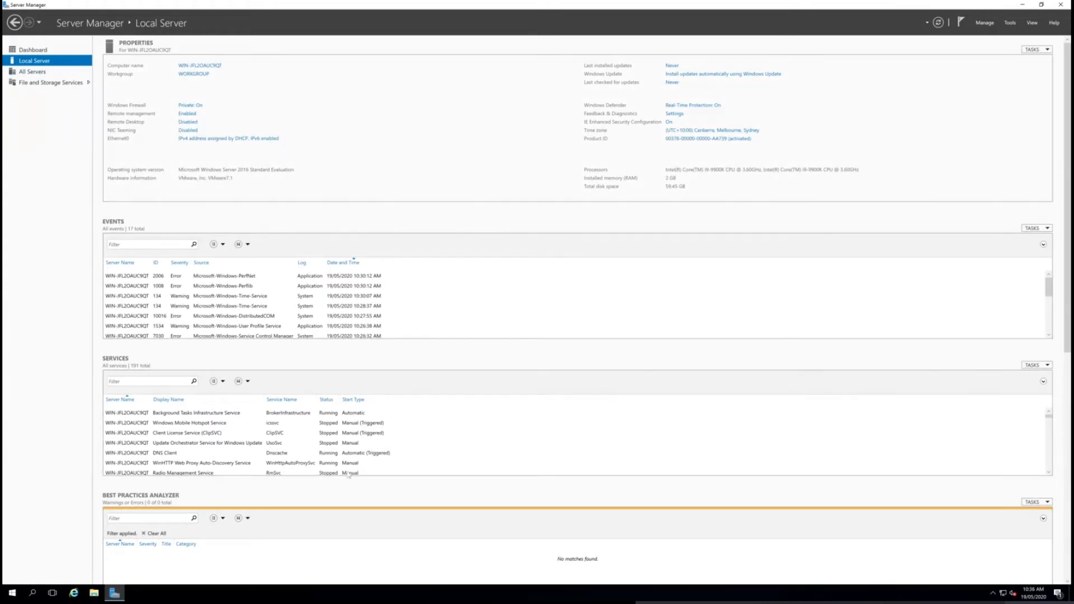
click(43, 73)
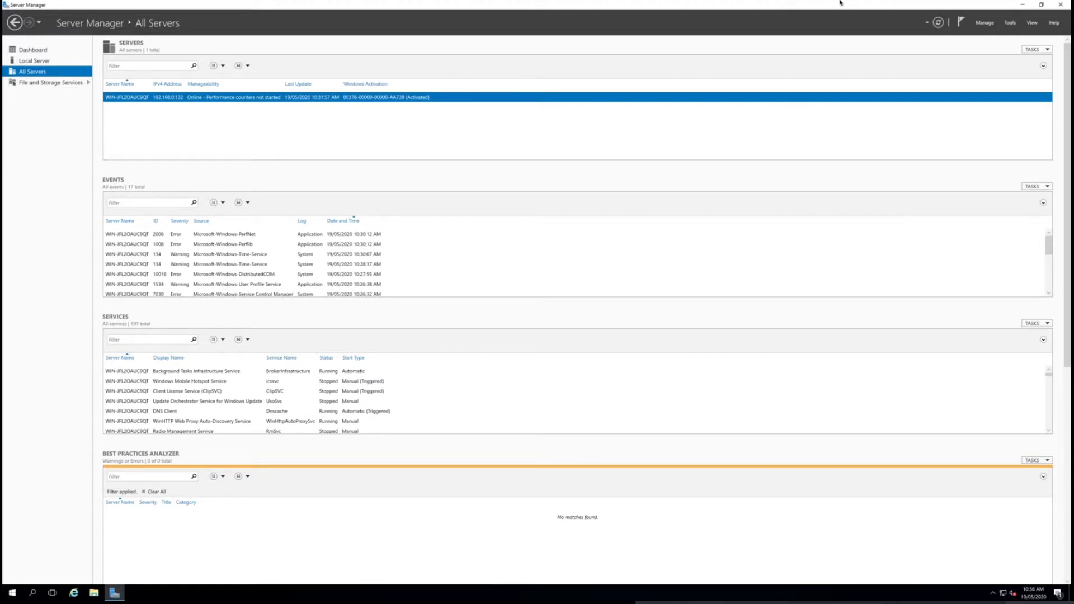
click(28, 51)
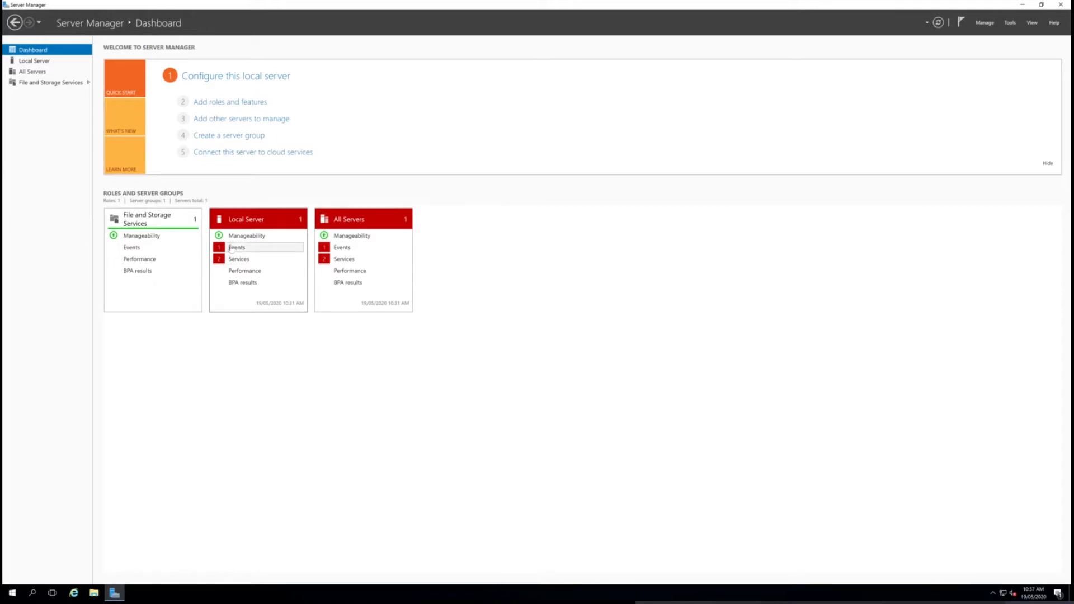
Inspect the local server's event and service alert details from the dashboard, and open the Local Server properties
click(231, 248)
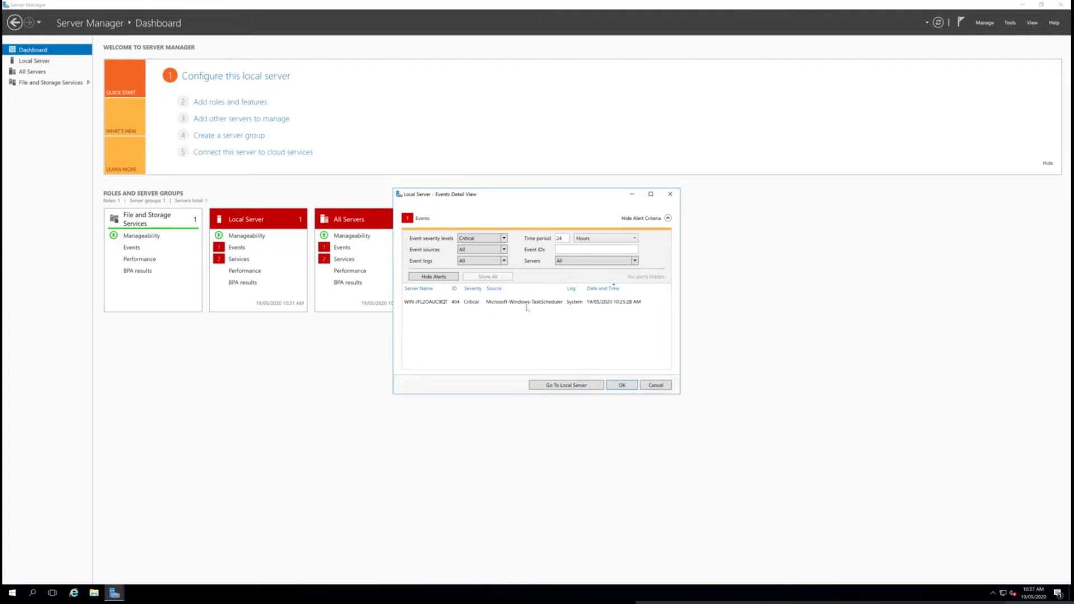
click(654, 387)
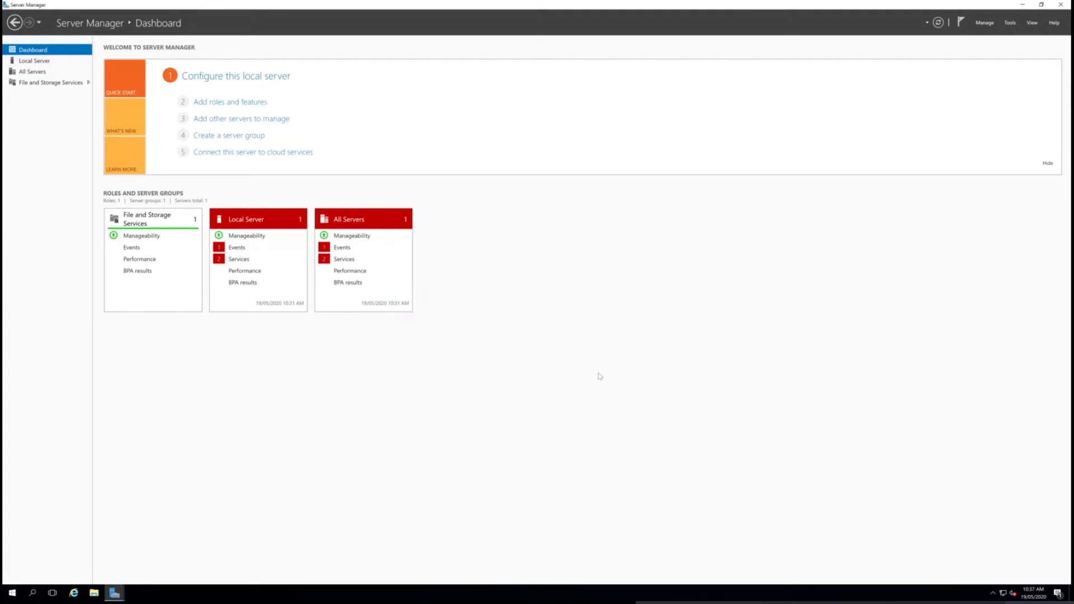
click(239, 260)
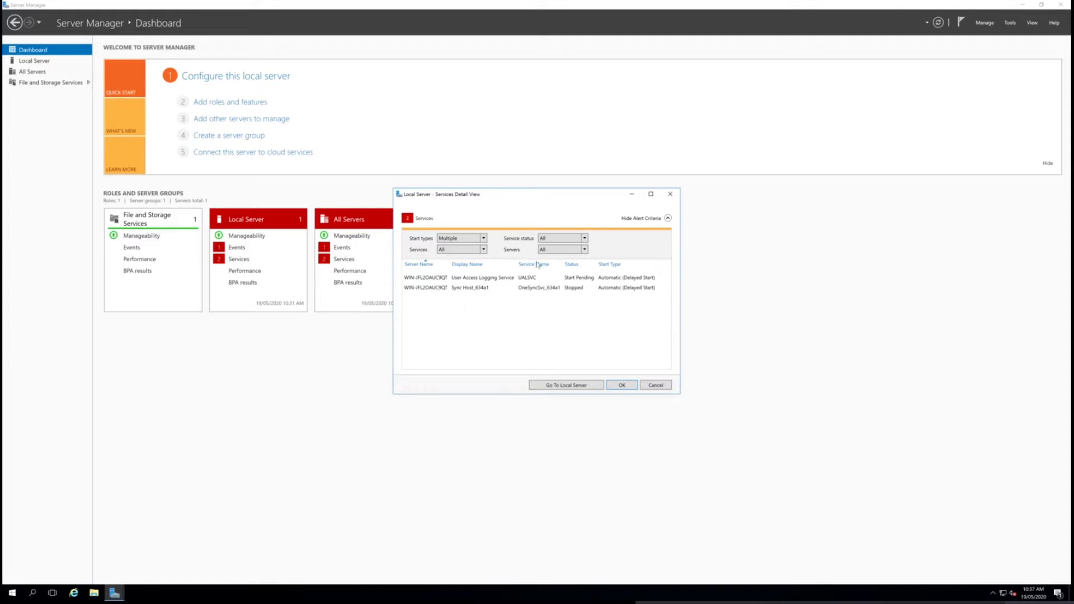
click(654, 385)
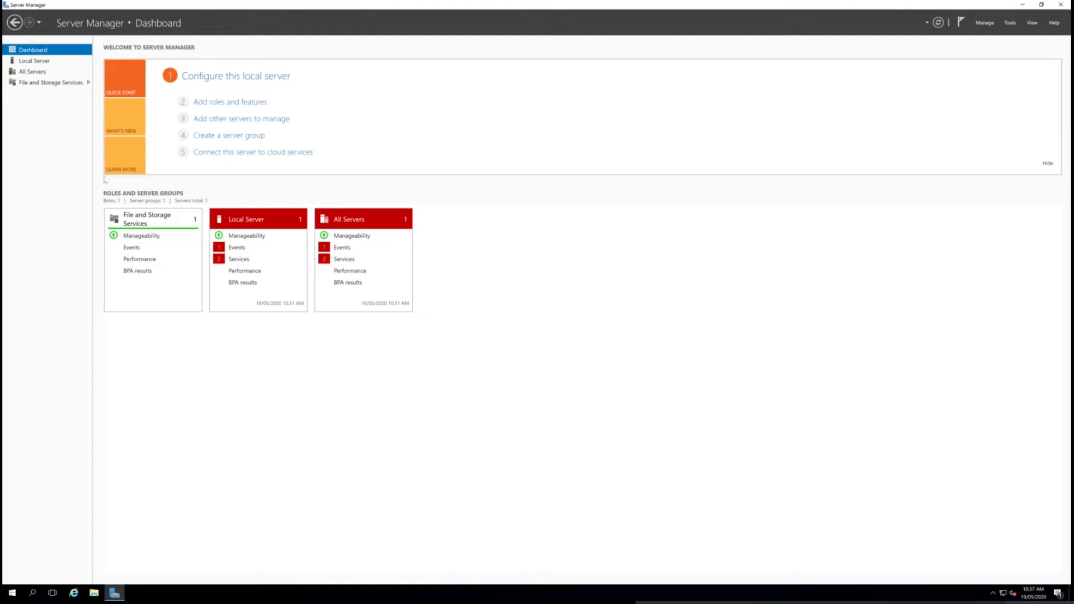
click(42, 62)
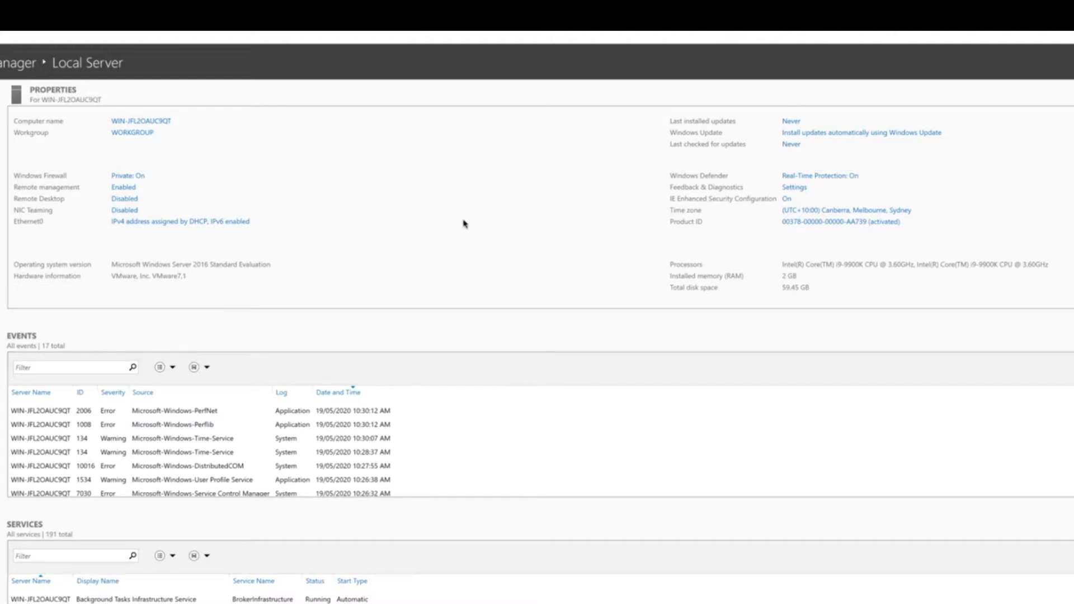
Switch to VMware Fusion and take a snapshot of the Windows Server 2016 virtual machine named "Fresh Install"
key(ctrl+Left)
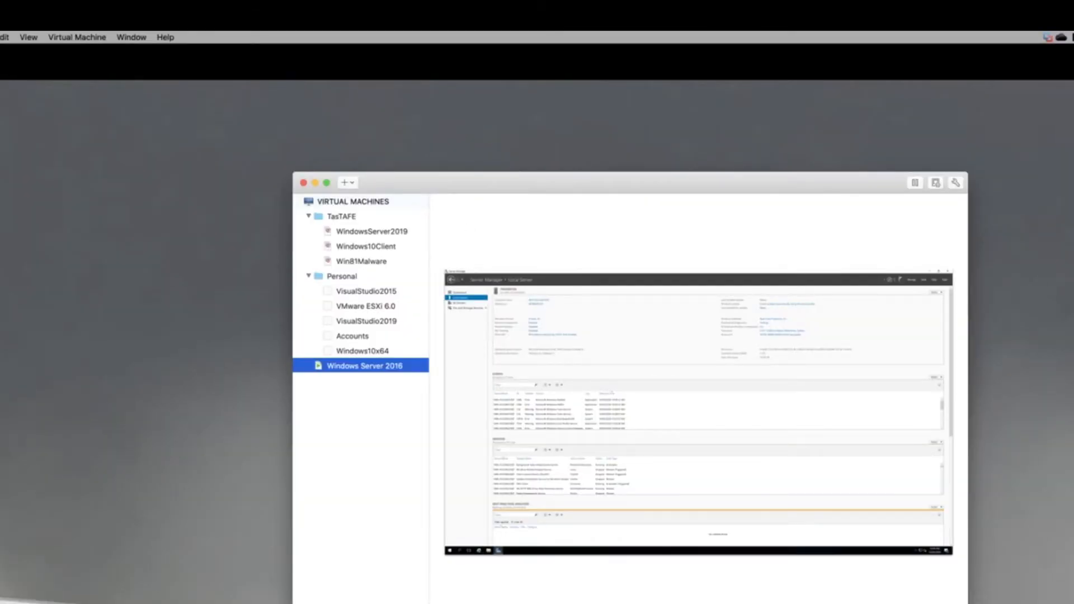
key(ctrl+Right)
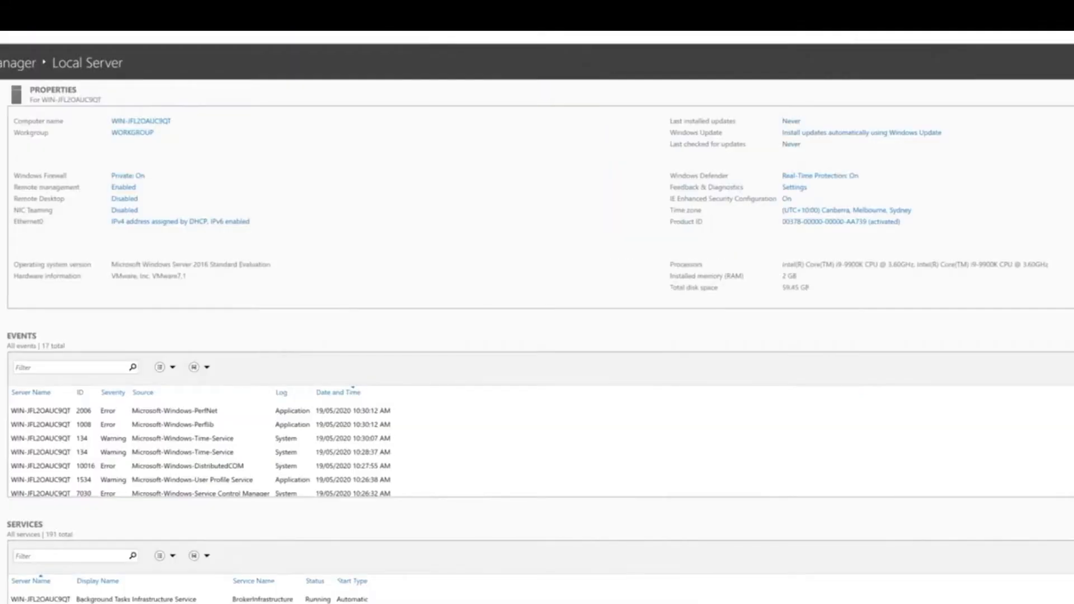
key(ctrl+Left)
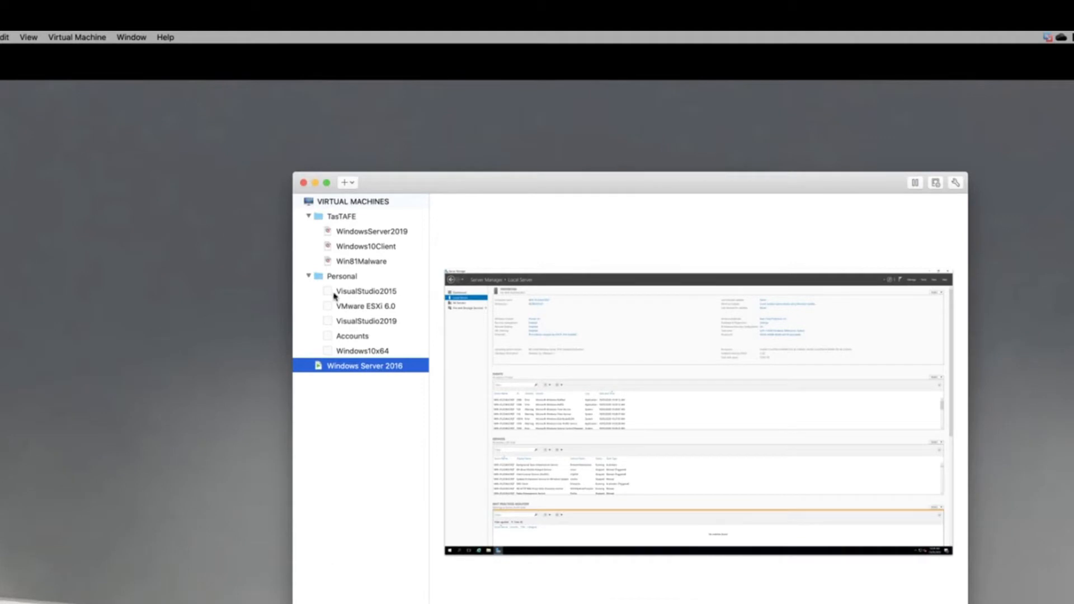
right_click(376, 370)
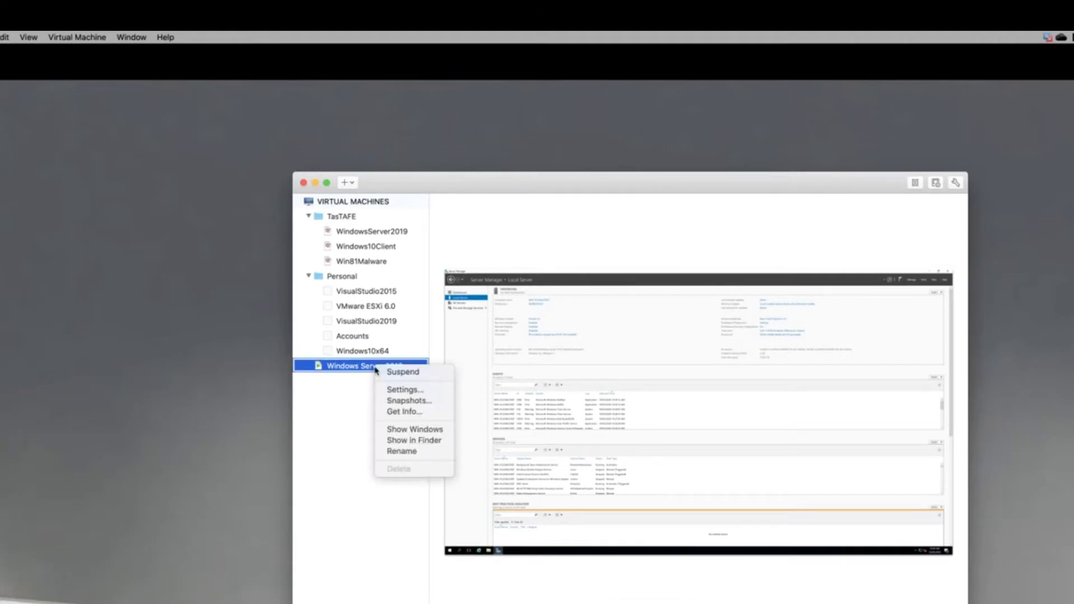
click(394, 400)
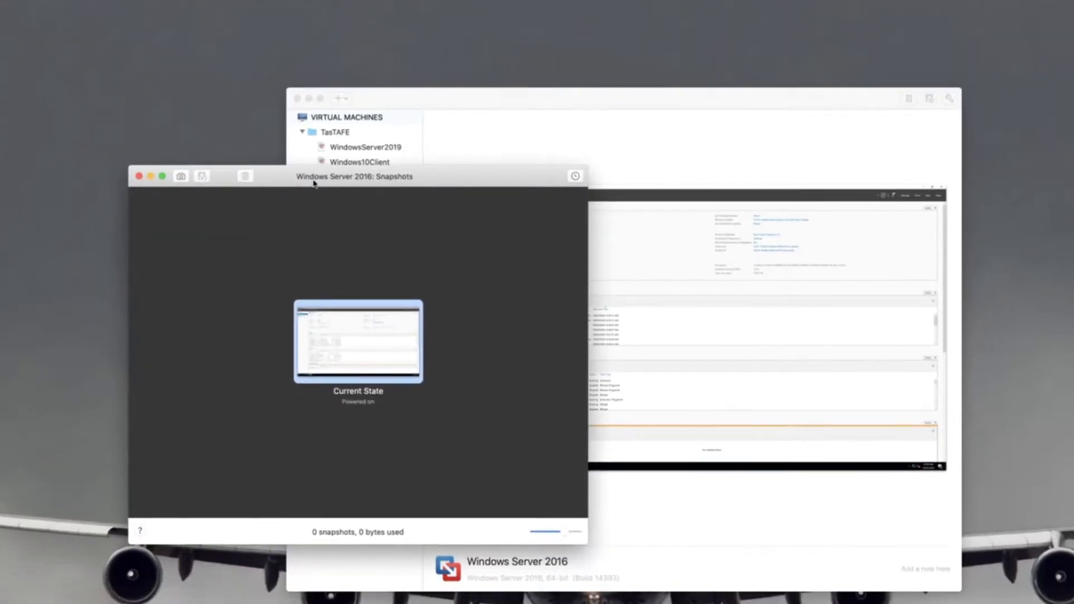
click(177, 183)
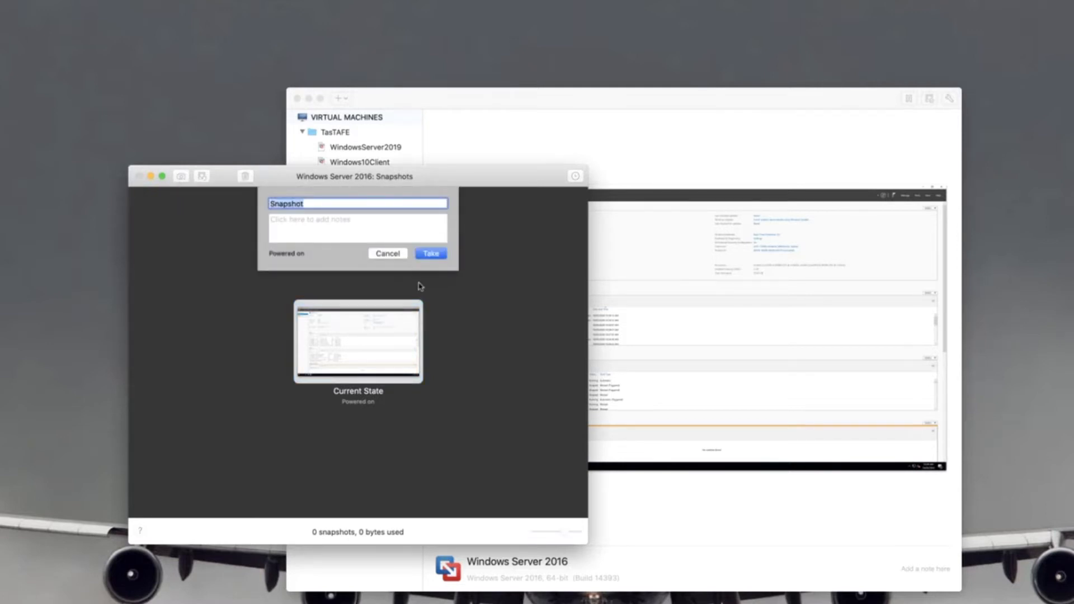
text(Fresh Install)
key(Return)
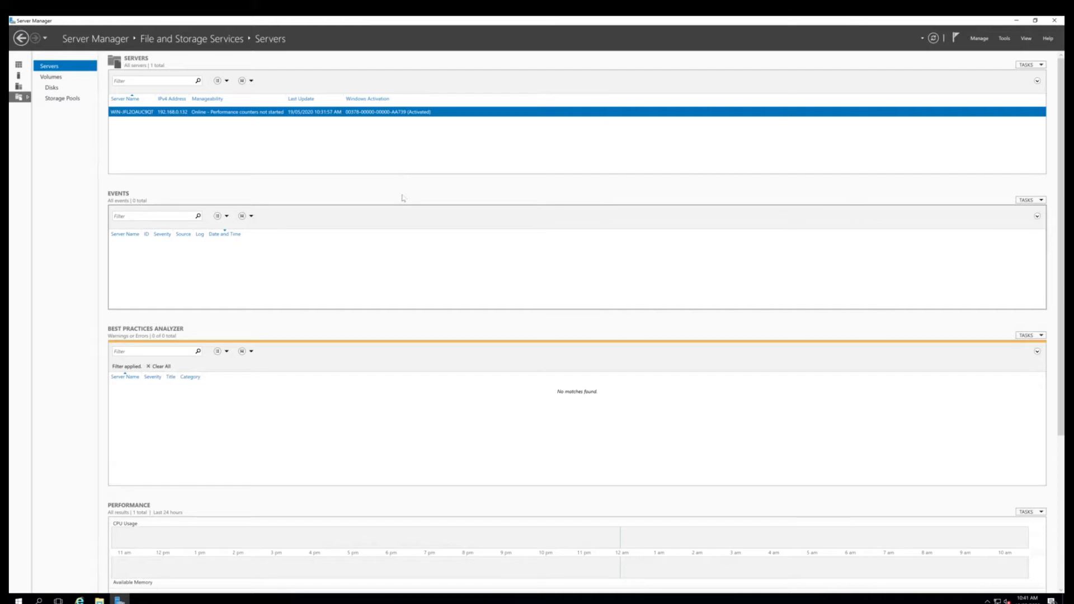
Look through the volumes, disks and storage pools under File and Storage Services, and return to the dashboard
click(49, 79)
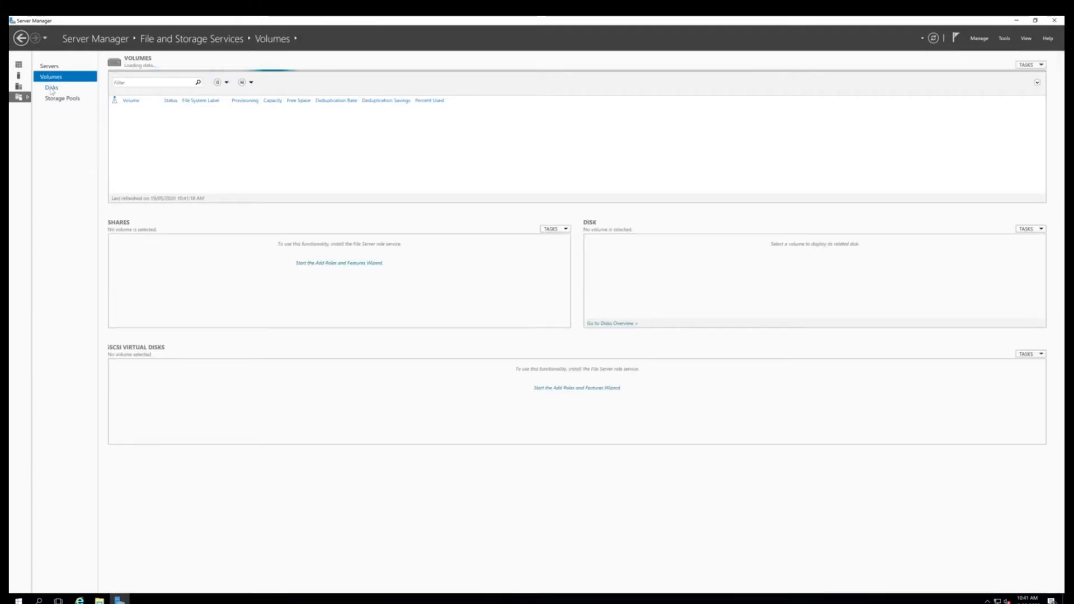
click(51, 89)
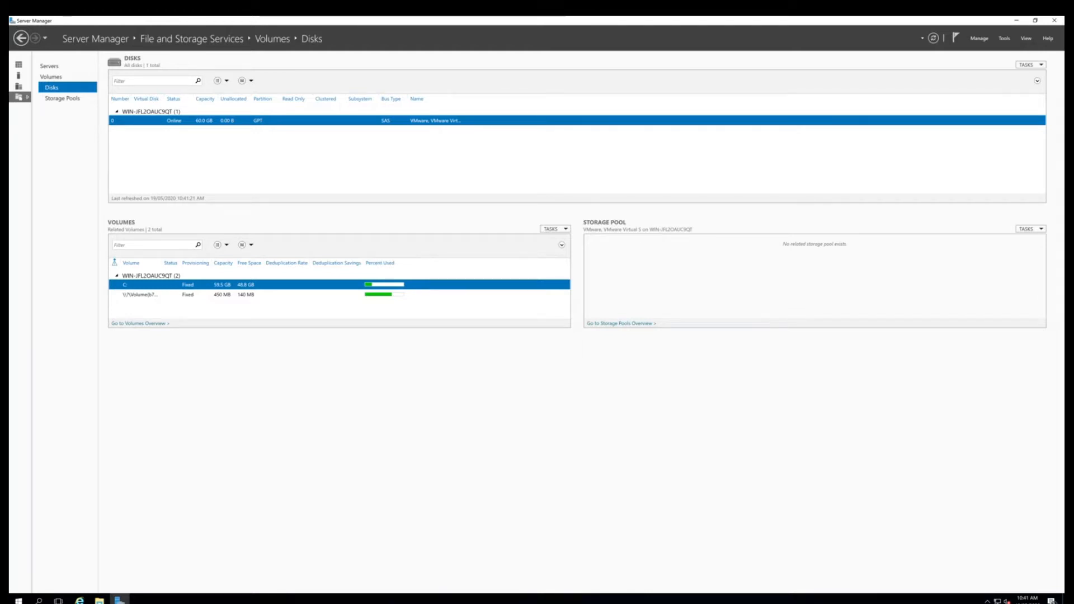
click(62, 98)
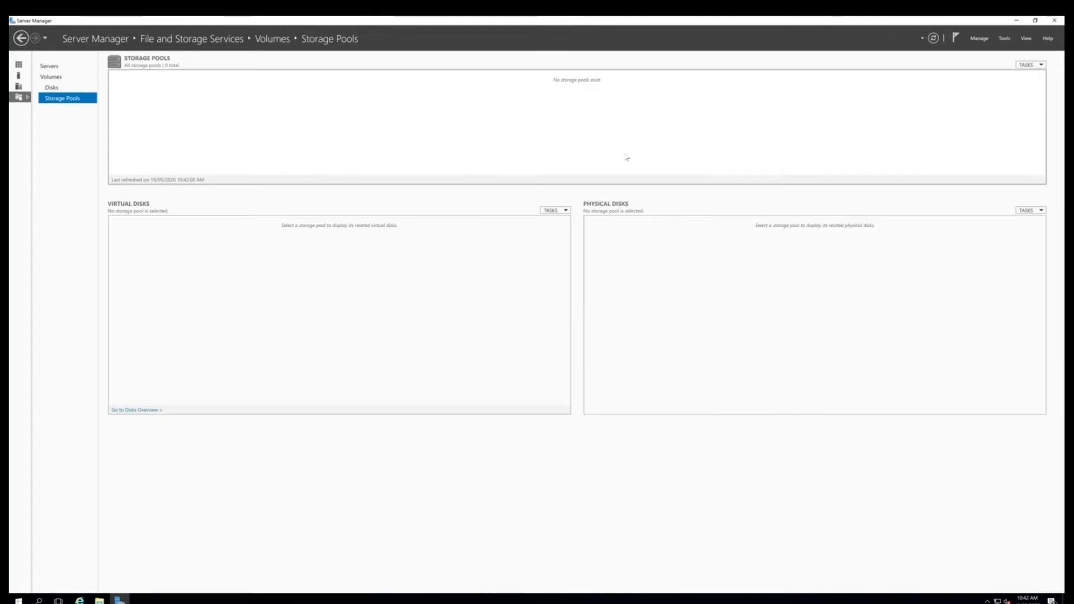
click(49, 87)
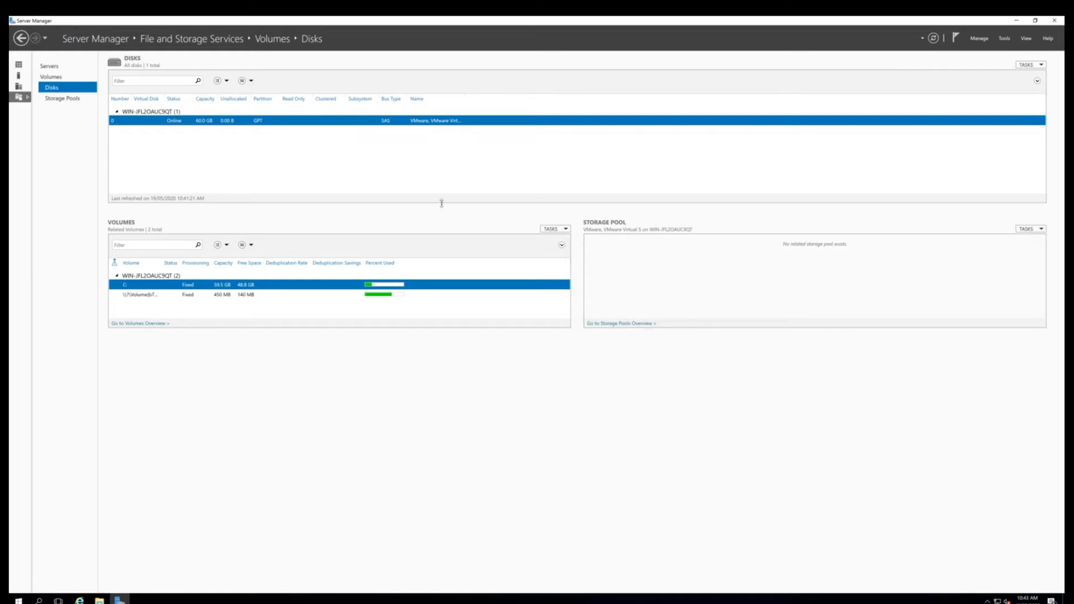
click(19, 66)
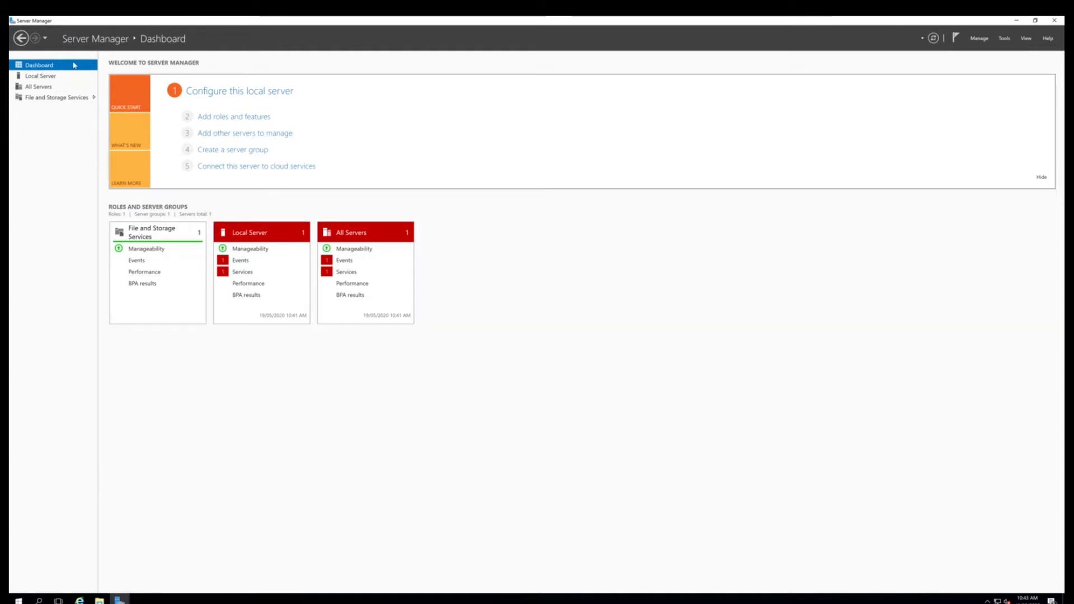
Open the Computer Name/Domain Changes dialog from the local server's computer name property
click(50, 77)
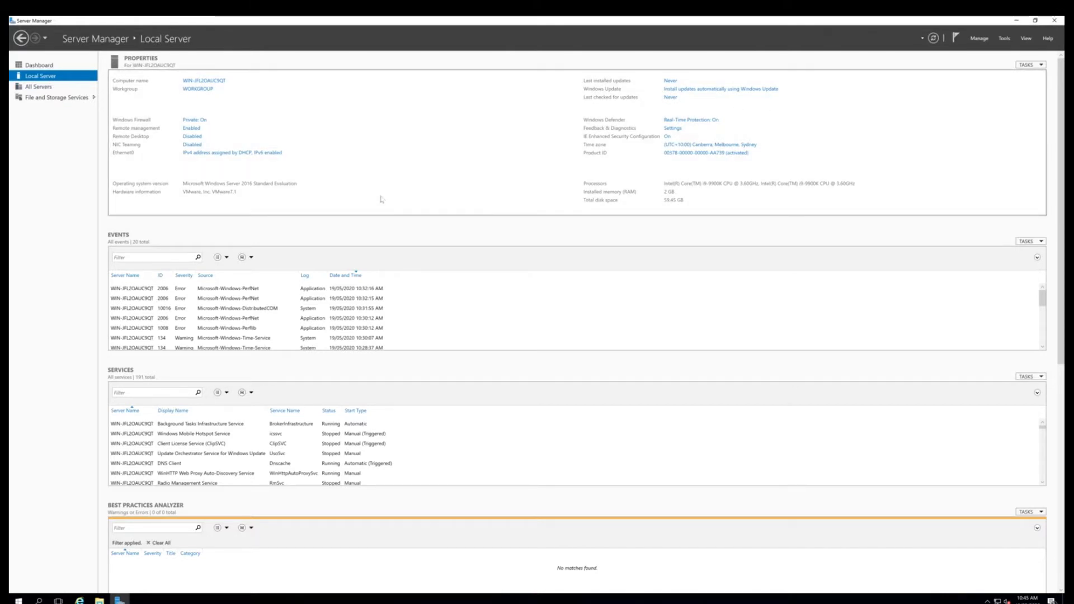
click(214, 81)
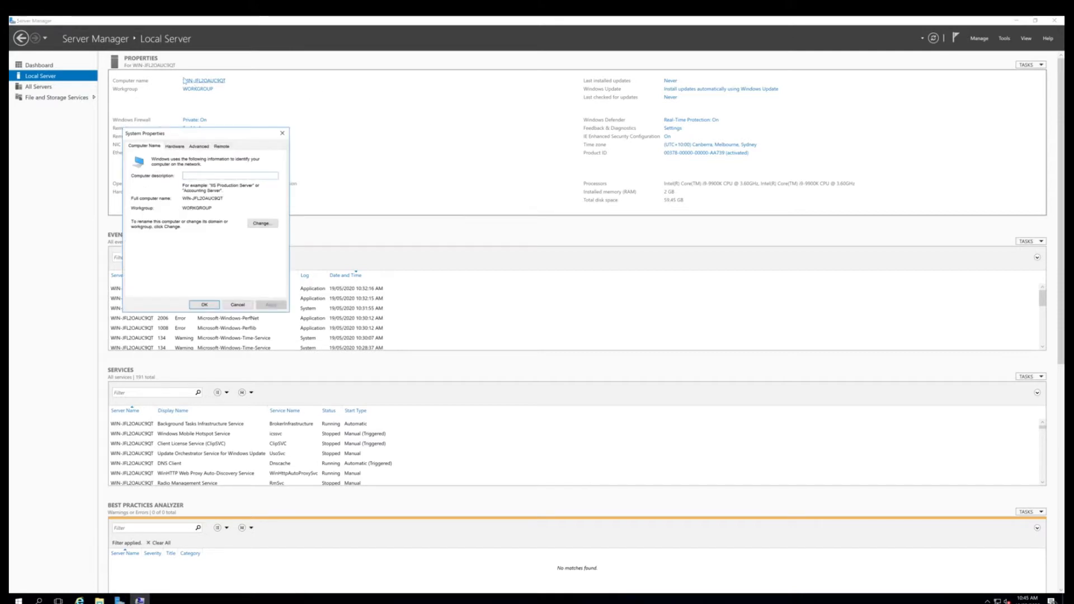
drag(200, 135, 395, 133)
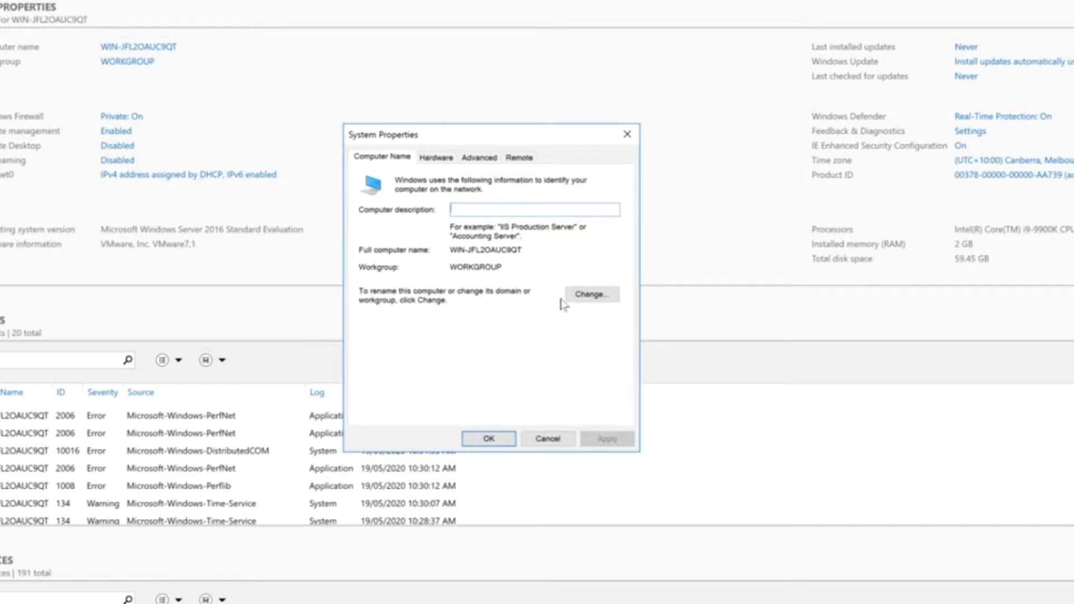
click(589, 296)
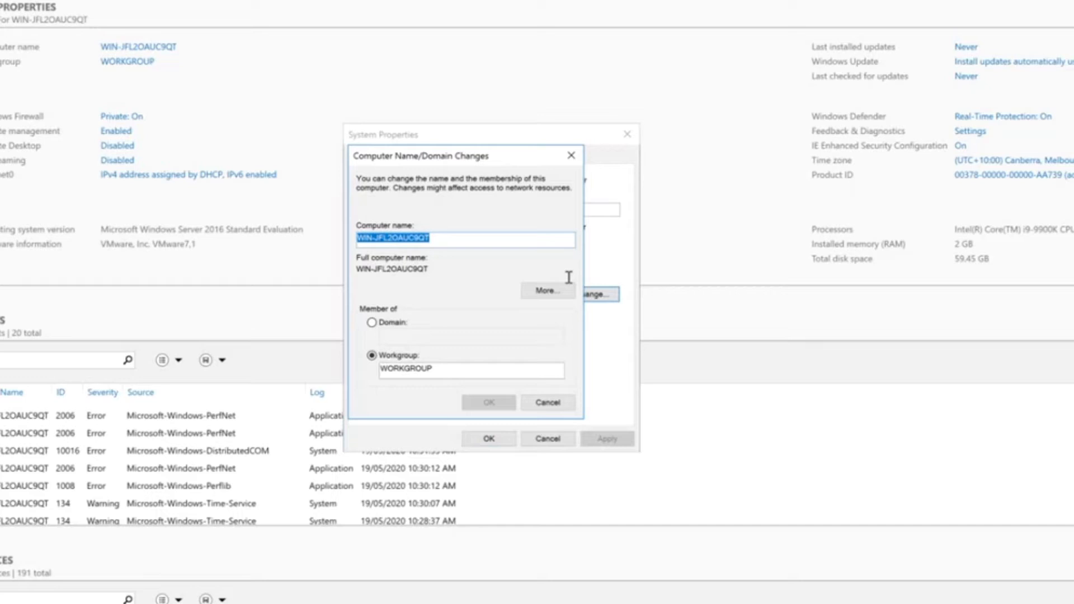
click(438, 237)
drag(437, 237, 324, 223)
text(ITHELP-Server)
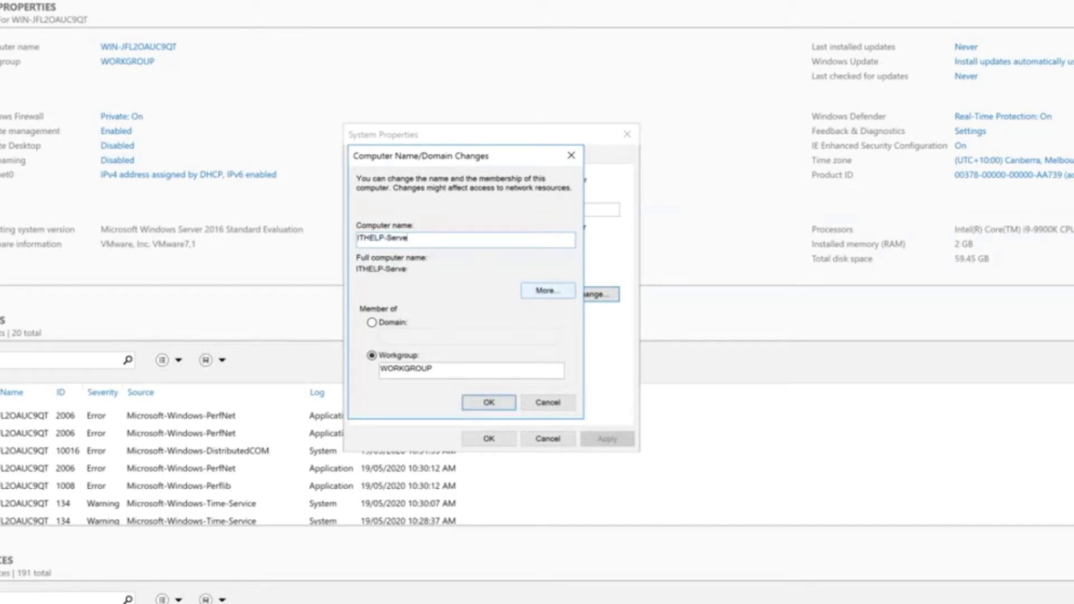
key(BackSpace)
key(BackSpace)
key(BackSpace)
key(BackSpace)
key(BackSpace)
key(BackSpace)
key(BackSpace)
key(BackSpace)
key(BackSpace)
key(BackSpace)
key(BackSpace)
key(BackSpace)
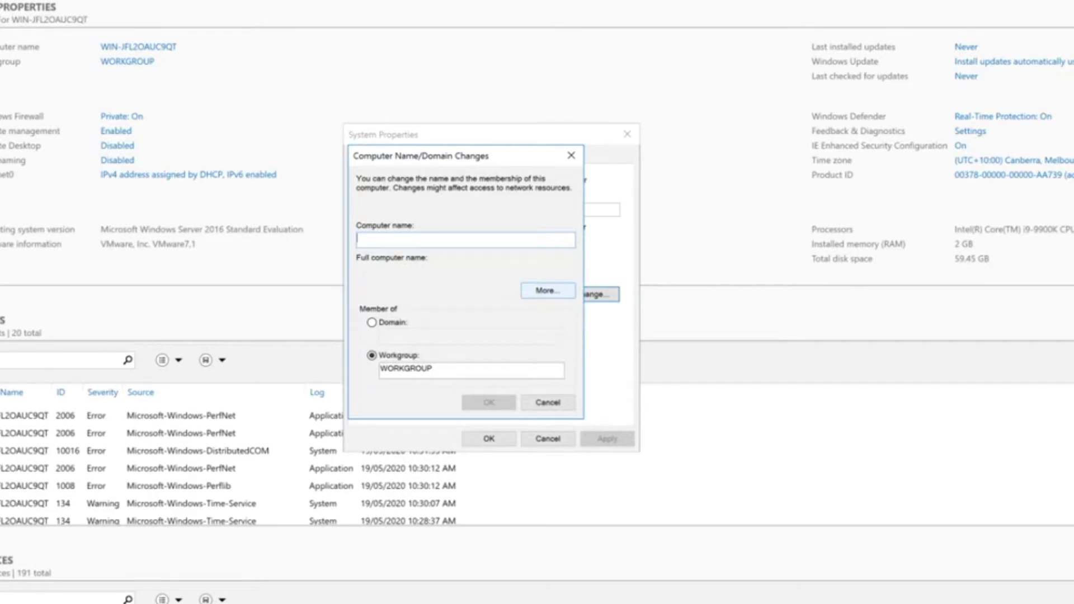
Enter SVR-LTN01 as the computer name
text(SVTR)
key(BackSpace)
key(BackSpace)
text(R)
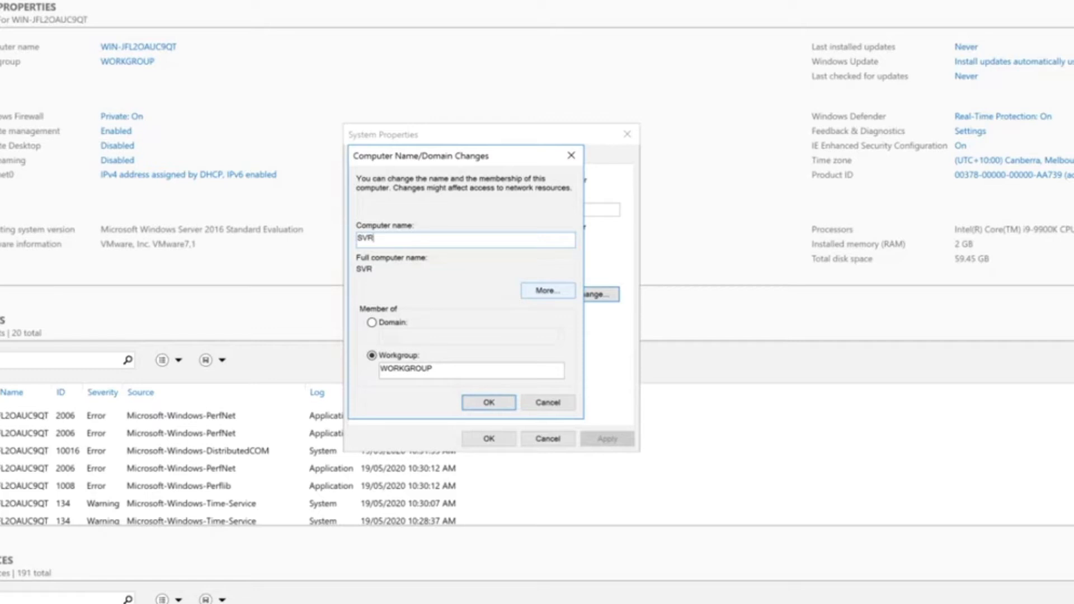
text(-LTN01)
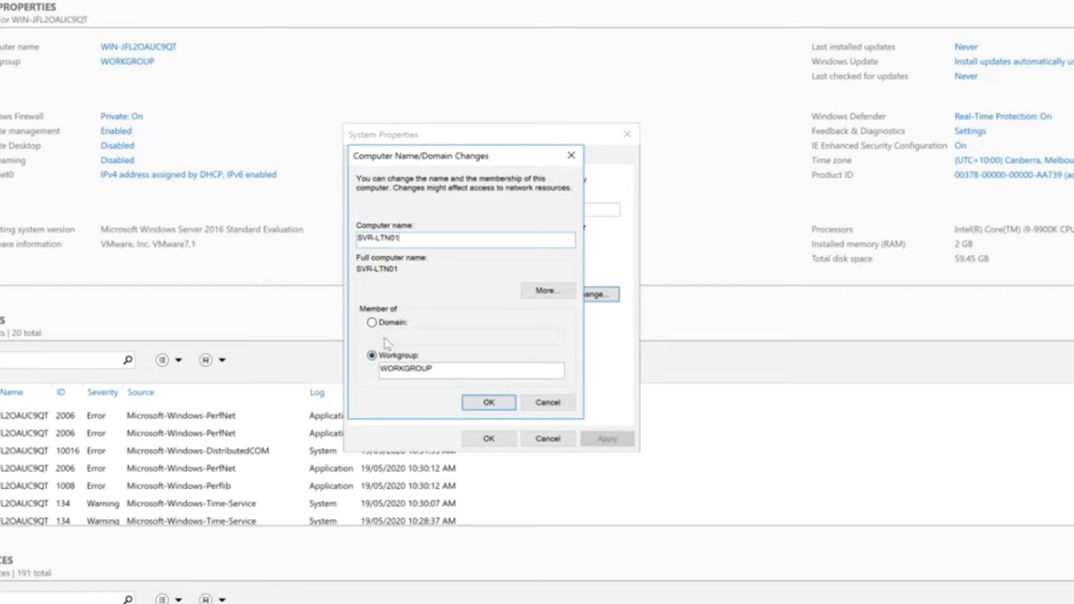
Change the computer name to LTN01-SVR by moving the SVR part to the end, and apply the rename
click(376, 238)
key(BackSpace)
key(BackSpace)
key(BackSpace)
key(BackSpace)
text(-SVR)
click(489, 404)
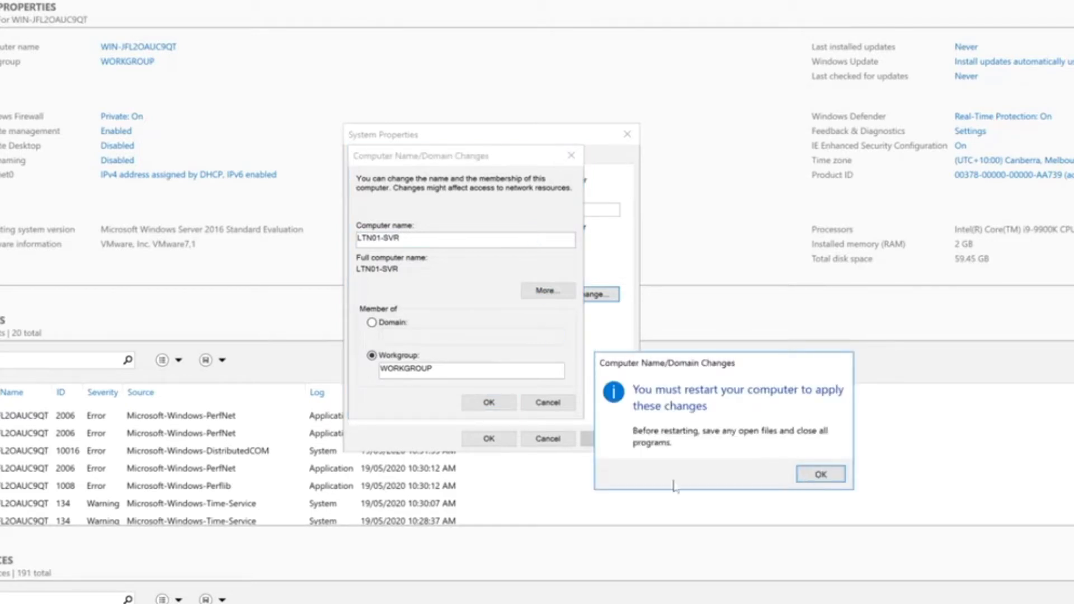
Acknowledge the restart notice, close System Properties and restart the server immediately
click(818, 476)
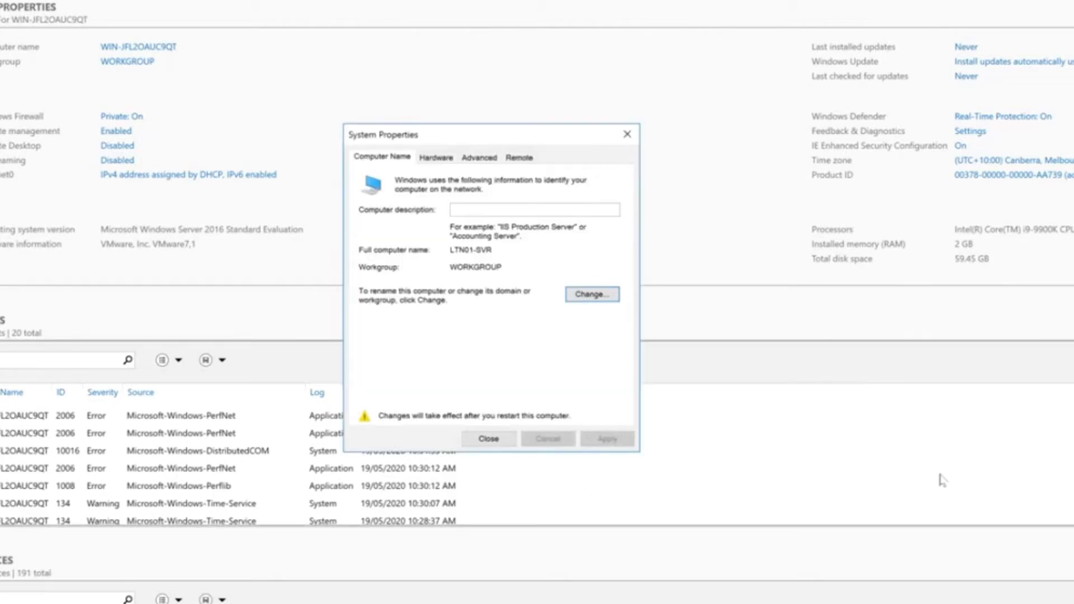
click(499, 442)
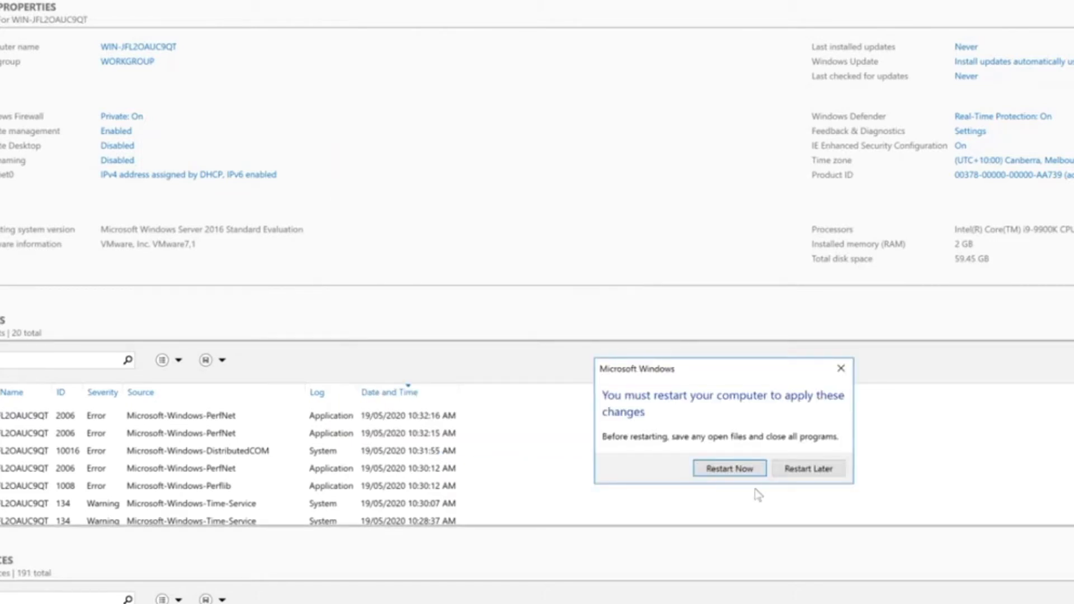
click(751, 475)
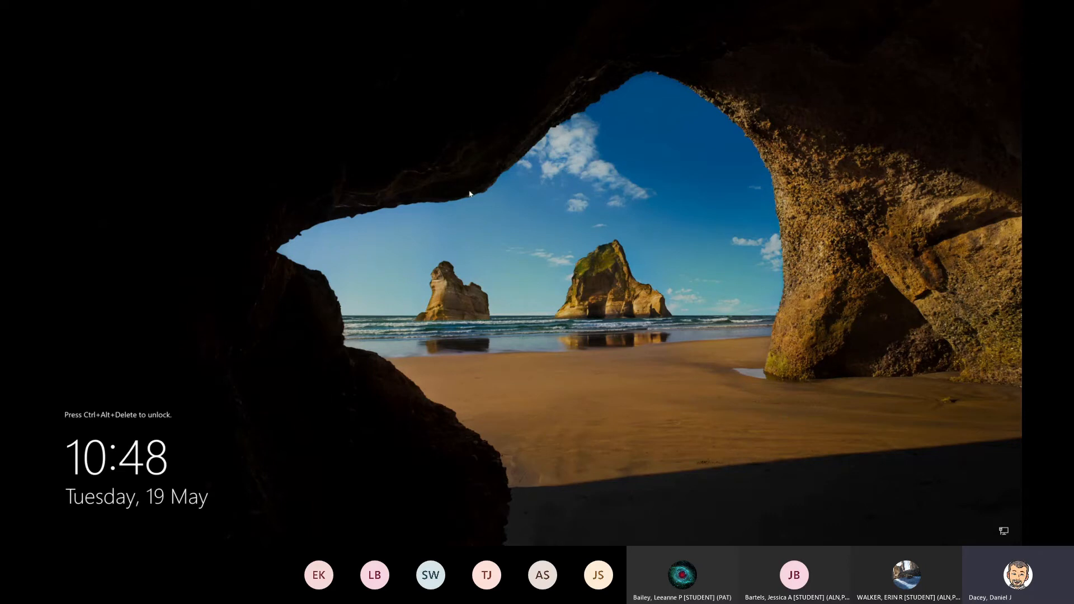
Switch to VMware Fusion and send Ctrl-Alt-Del to the Windows Server 2016 virtual machine to unlock its sign-in screen
key(ctrl+Left)
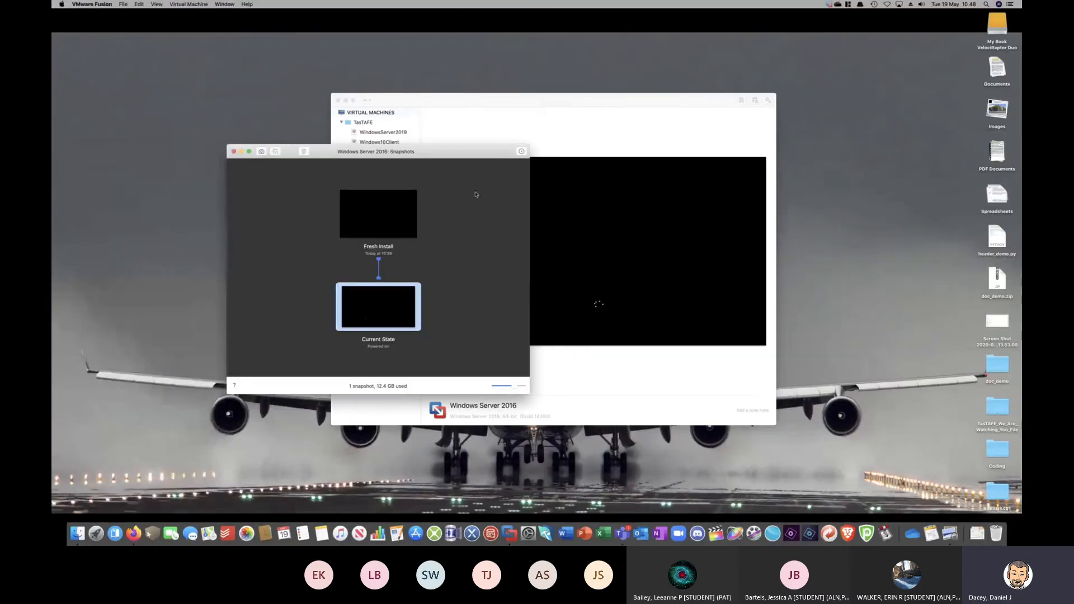
click(180, 4)
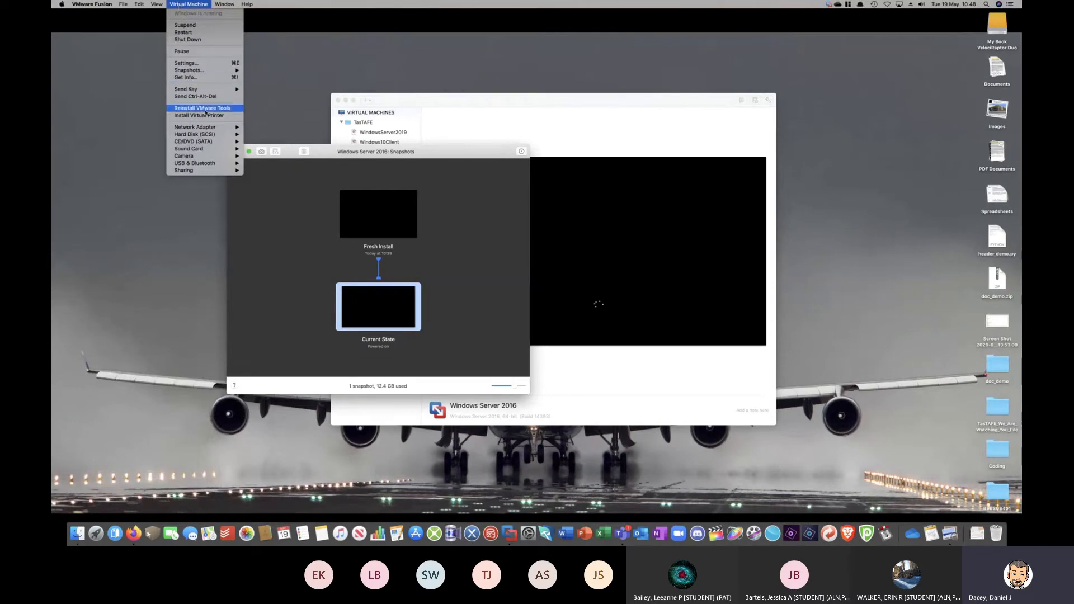
click(195, 96)
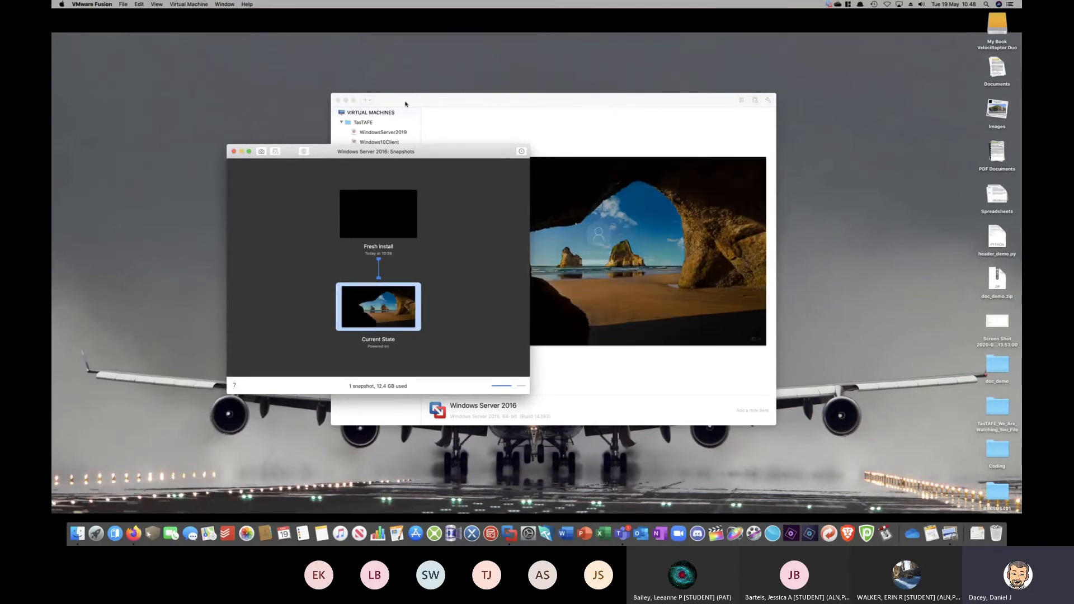
Return to the full-screen Windows Server virtual machine and sign in as Administrator with the account password
key(ctrl+Right)
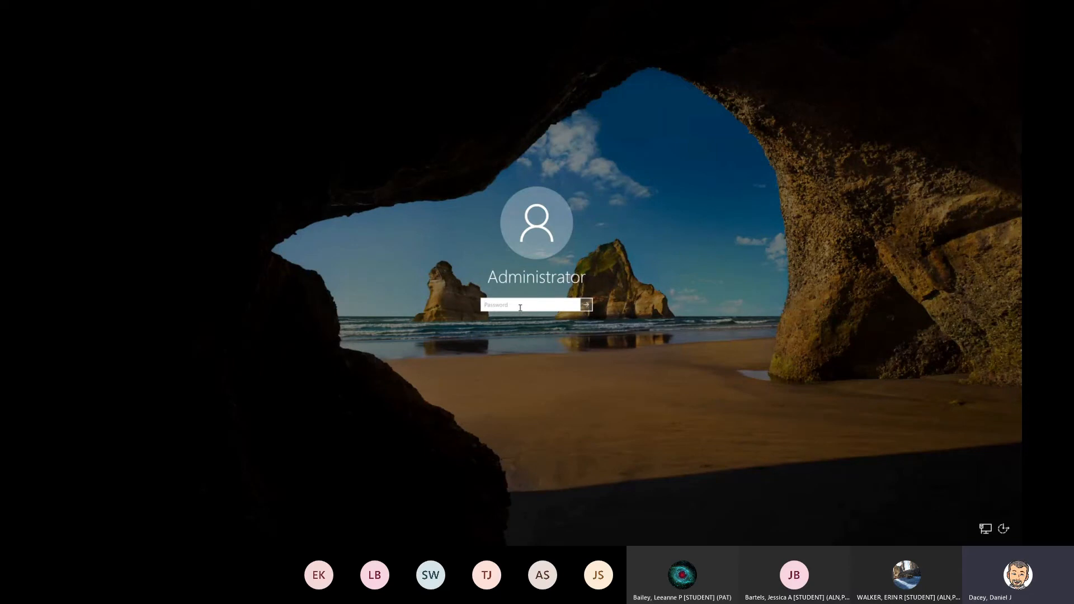
text(Pa$$w0rd)
key(Return)
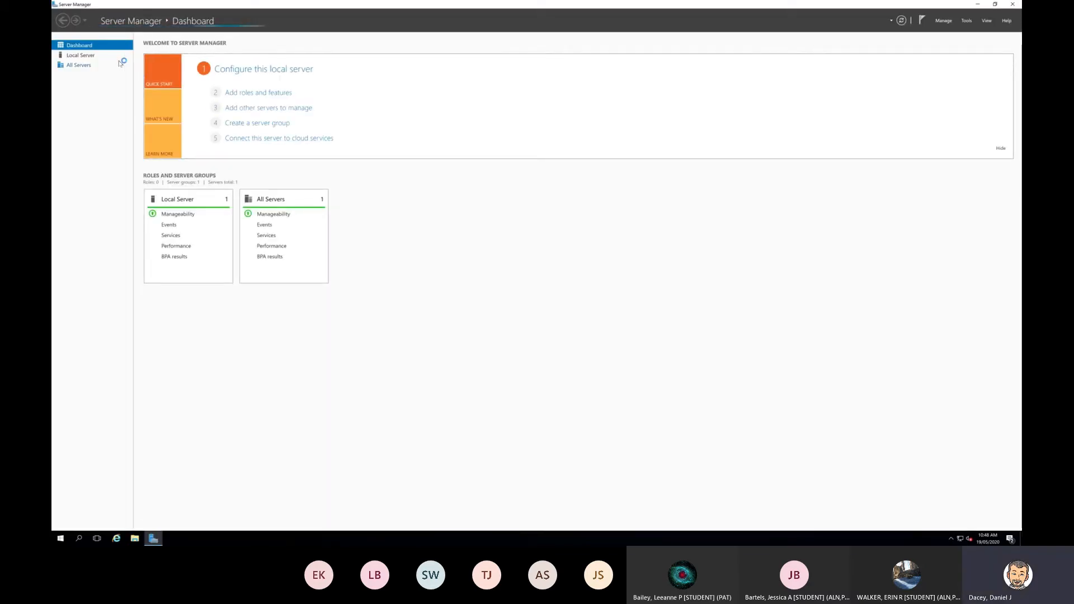
Show the Local Server properties and bring up the Network Connections window
click(94, 55)
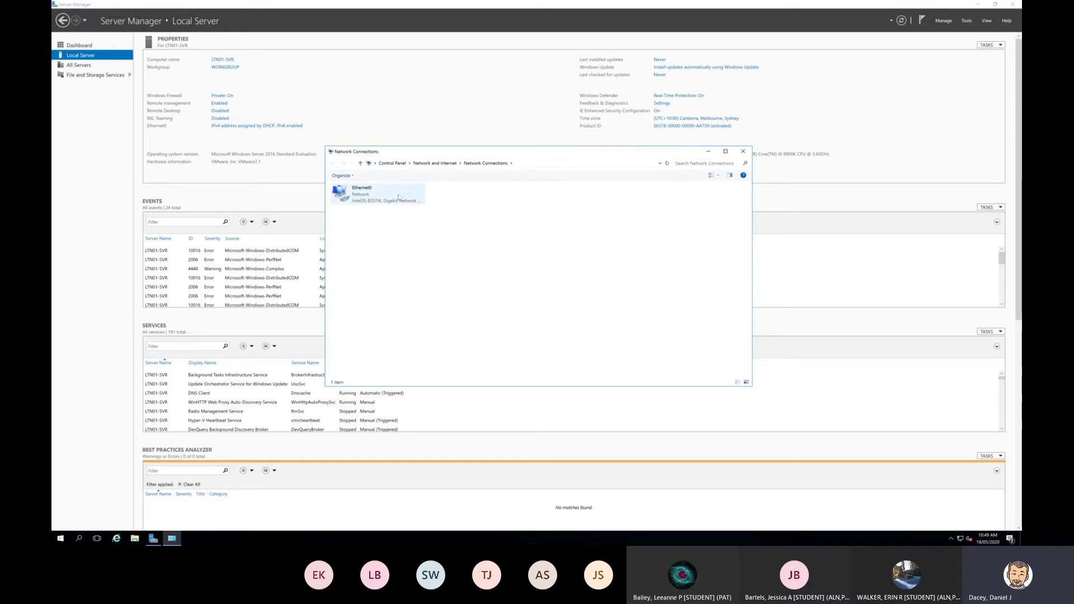
click(60, 538)
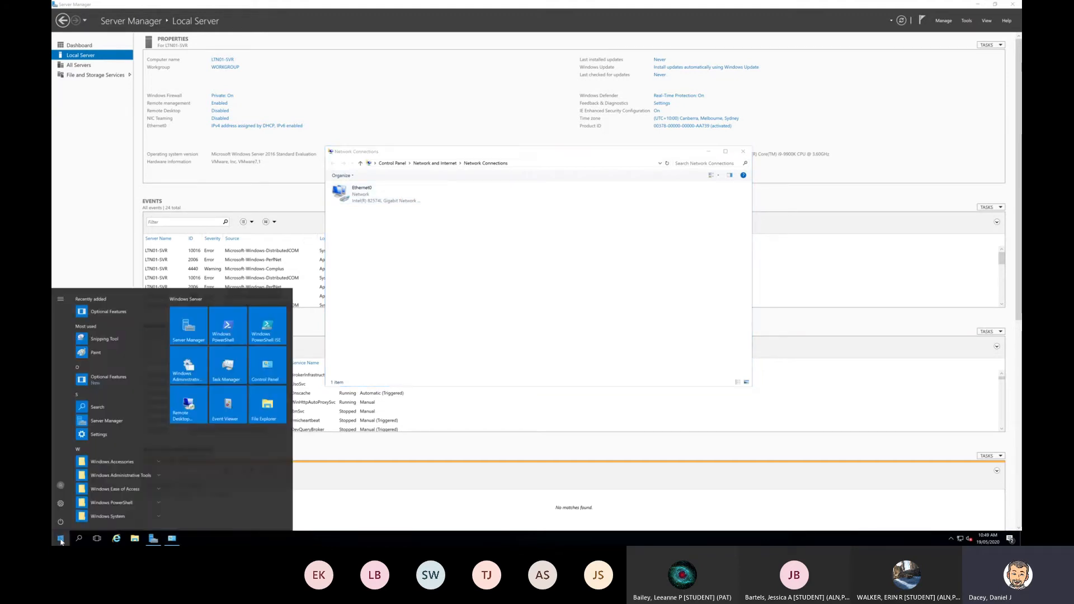
right_click(960, 539)
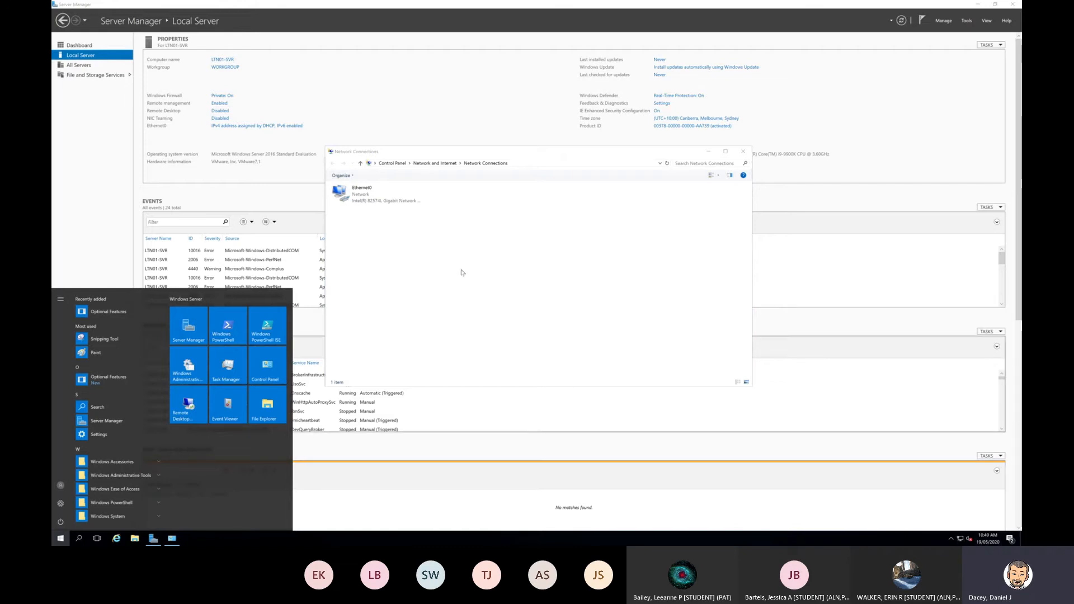
click(417, 107)
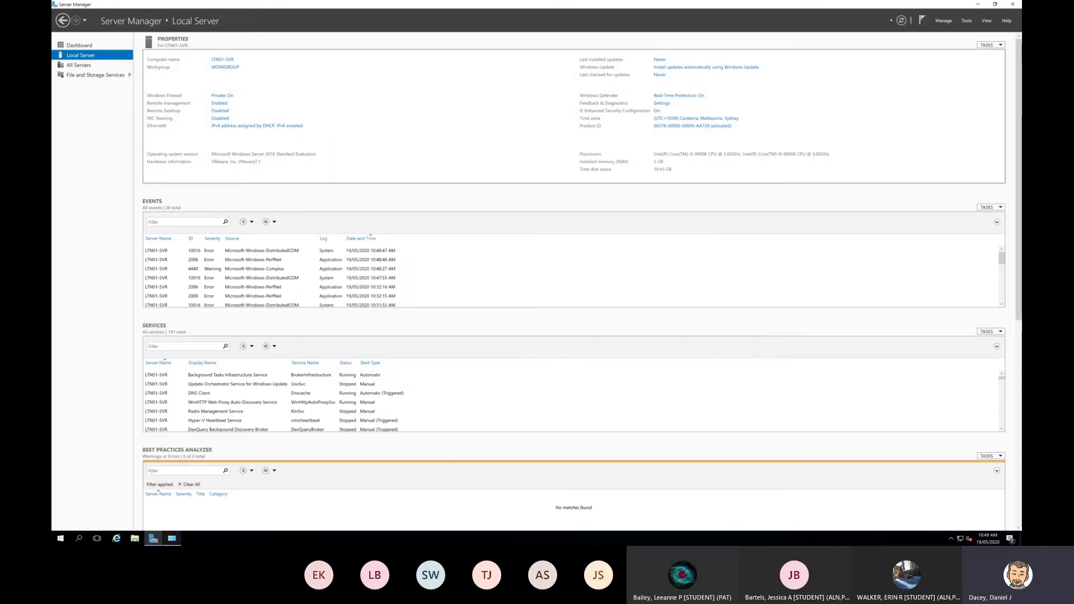
click(173, 539)
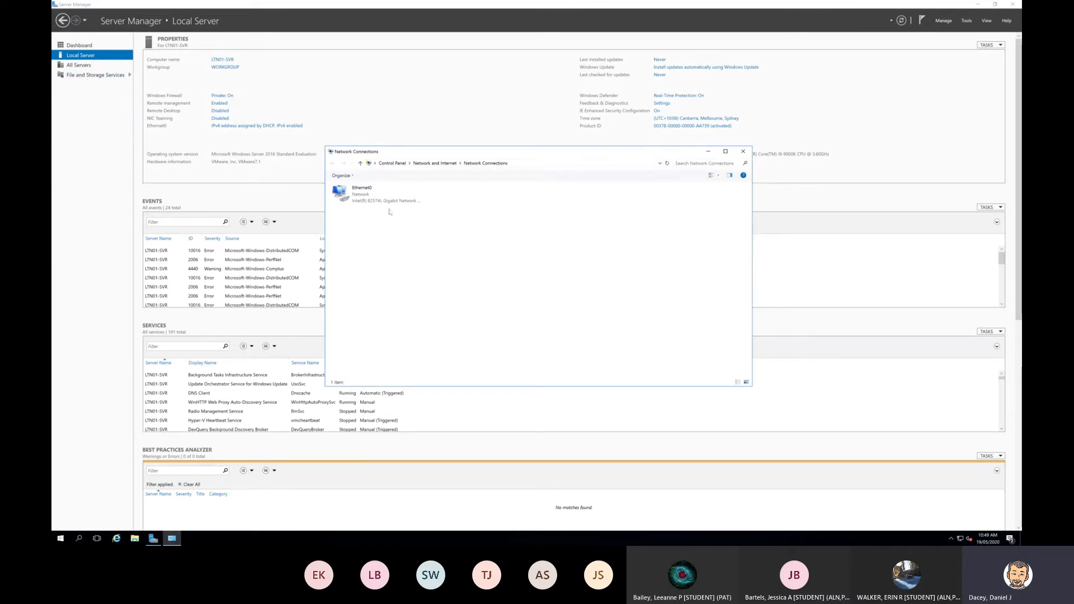
Rename the Ethernet0 network connection to Green
click(361, 196)
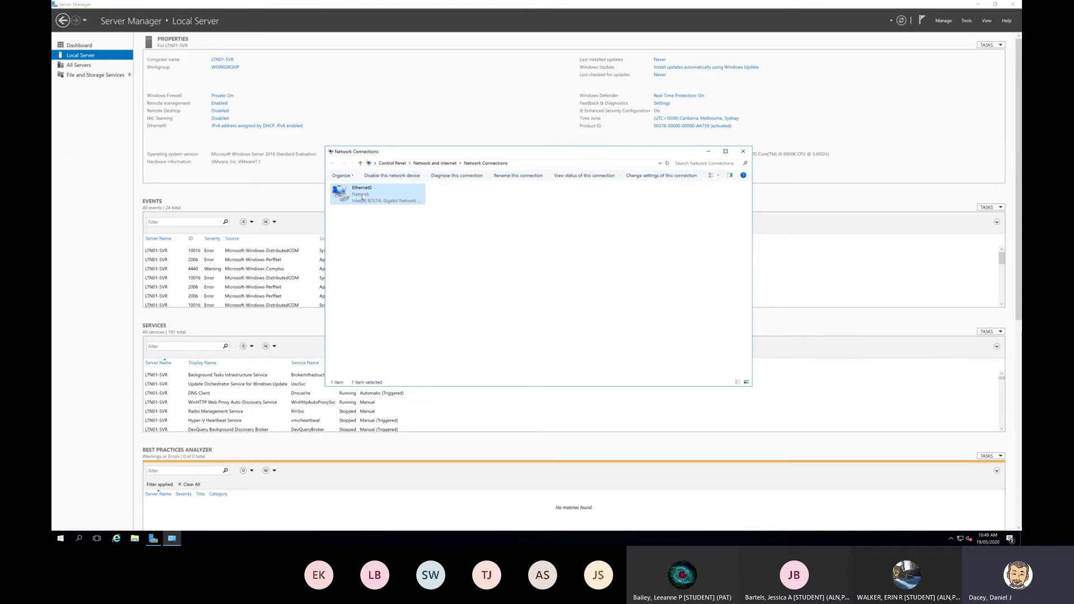
click(515, 175)
text(Green)
key(Return)
Open the Internet Protocol Version 4 (TCP/IPv4) properties of the Green connection
right_click(356, 201)
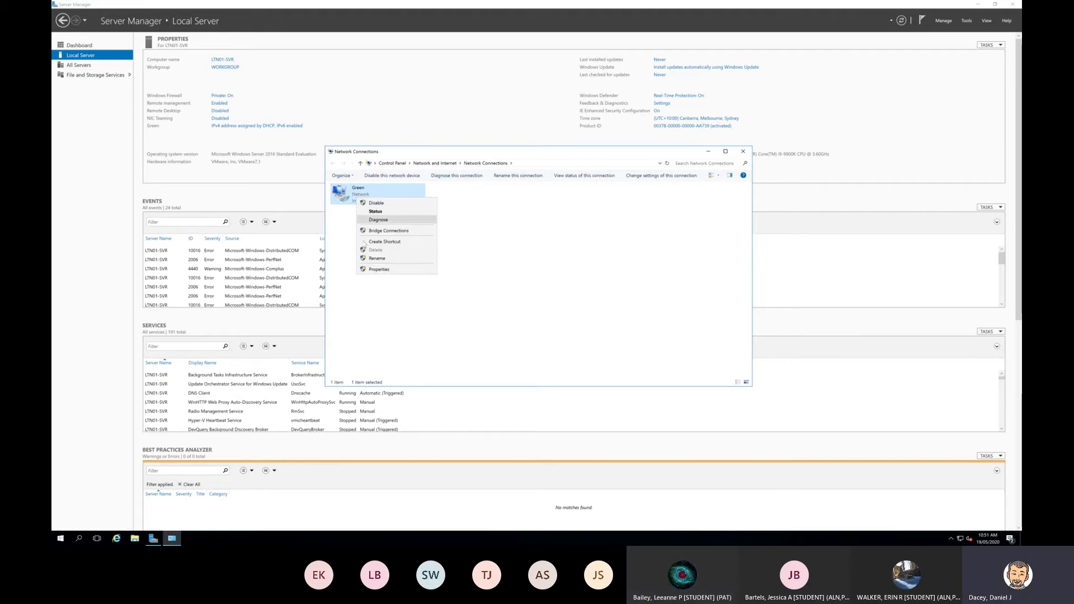
click(379, 269)
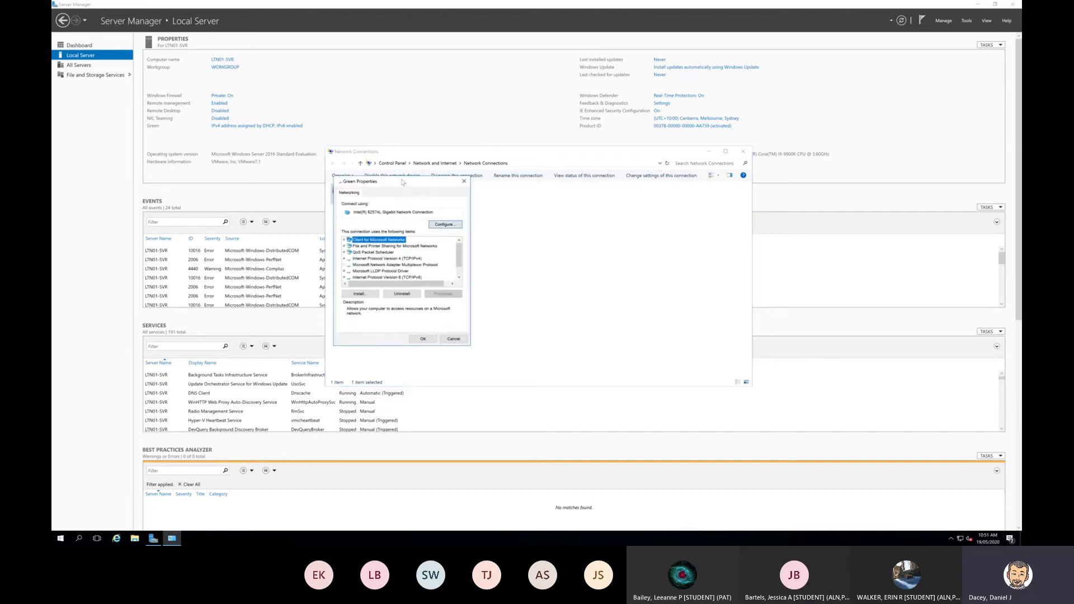
drag(402, 182, 486, 142)
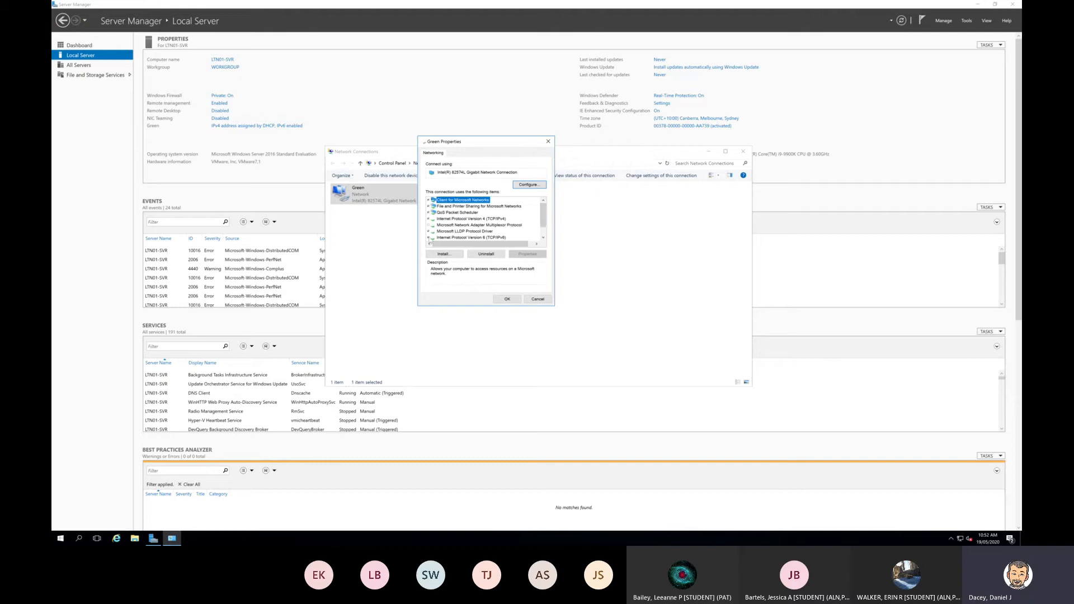
click(429, 238)
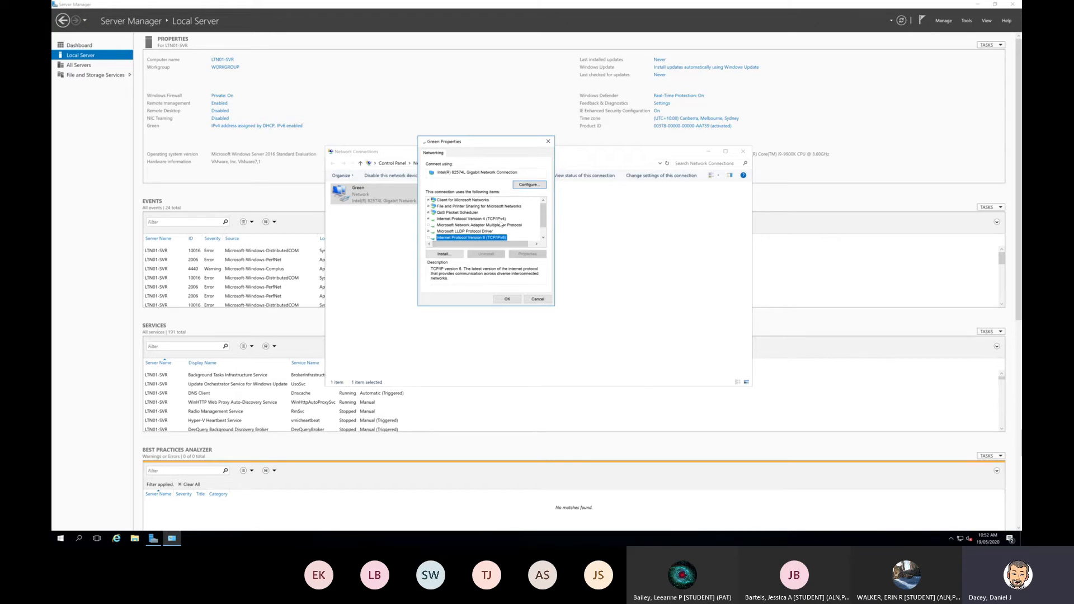
click(497, 219)
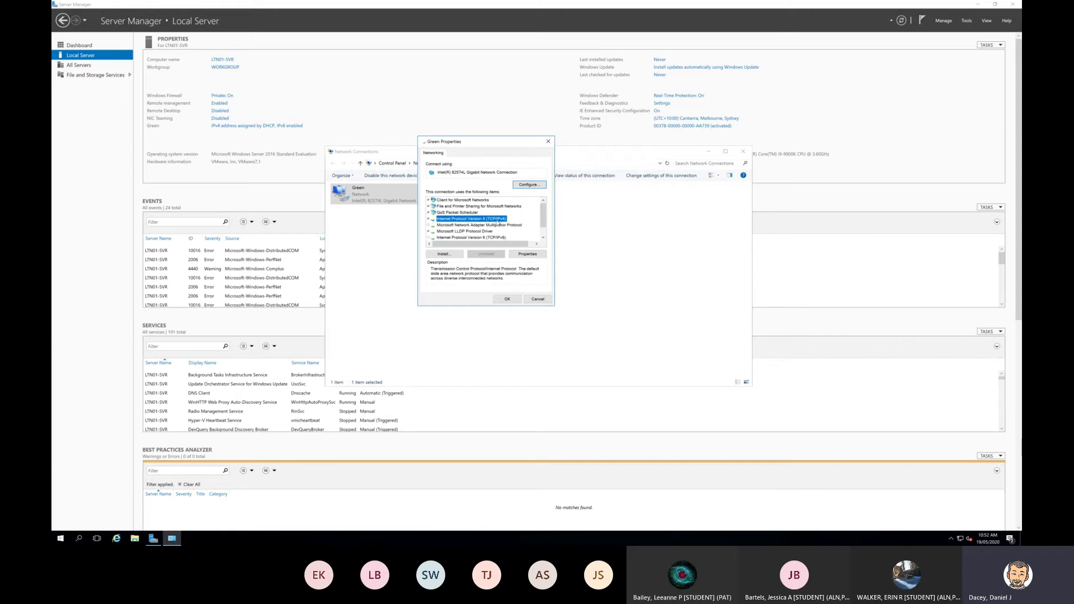
click(526, 255)
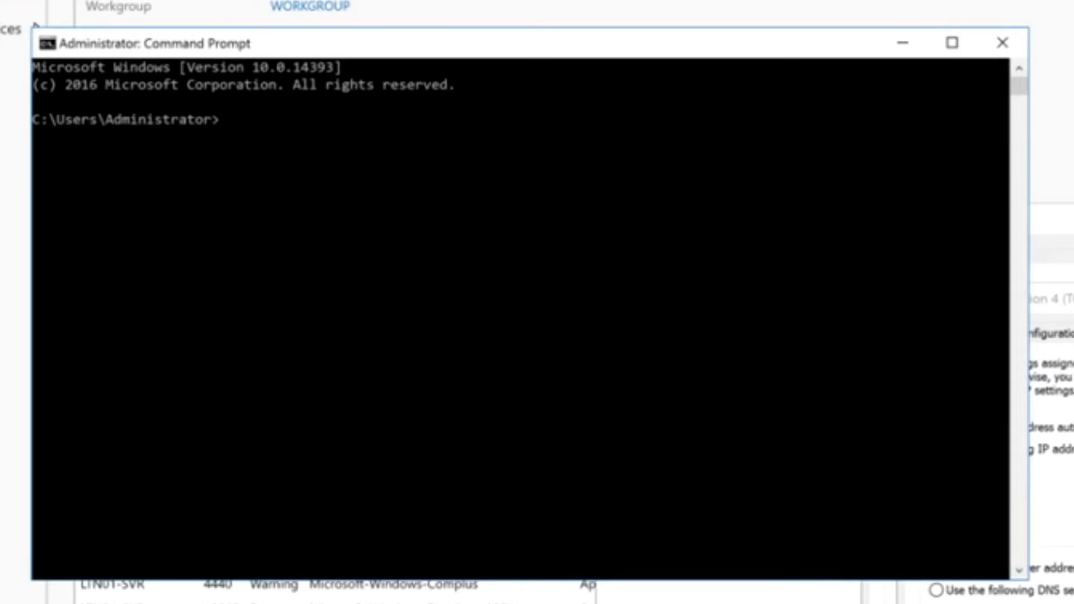
Begin a ping command in Command Prompt and set the console font size to 28
text(ping)
right_click(242, 47)
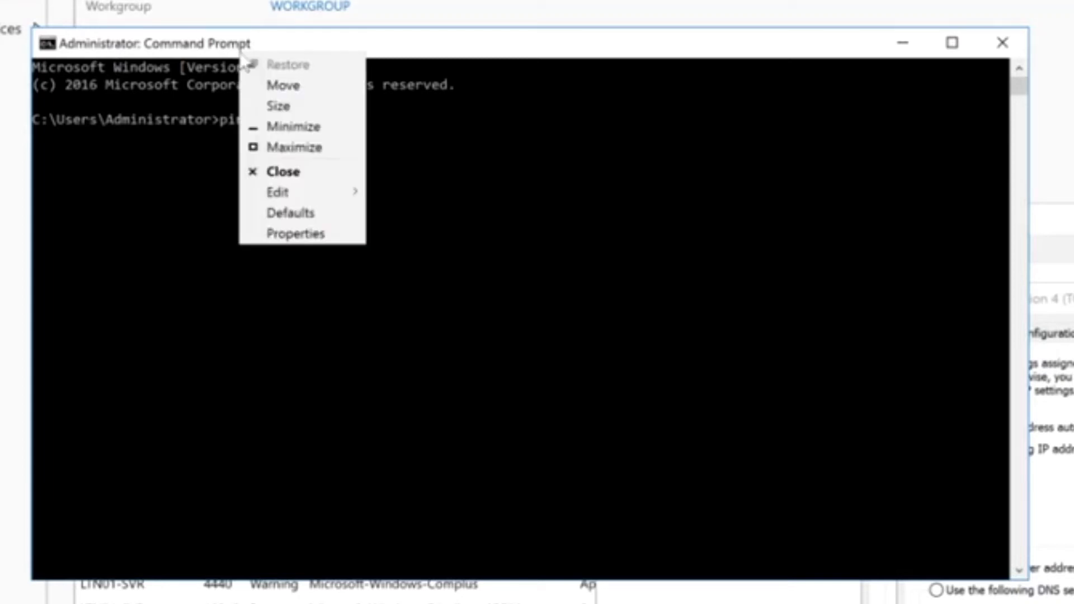
click(273, 238)
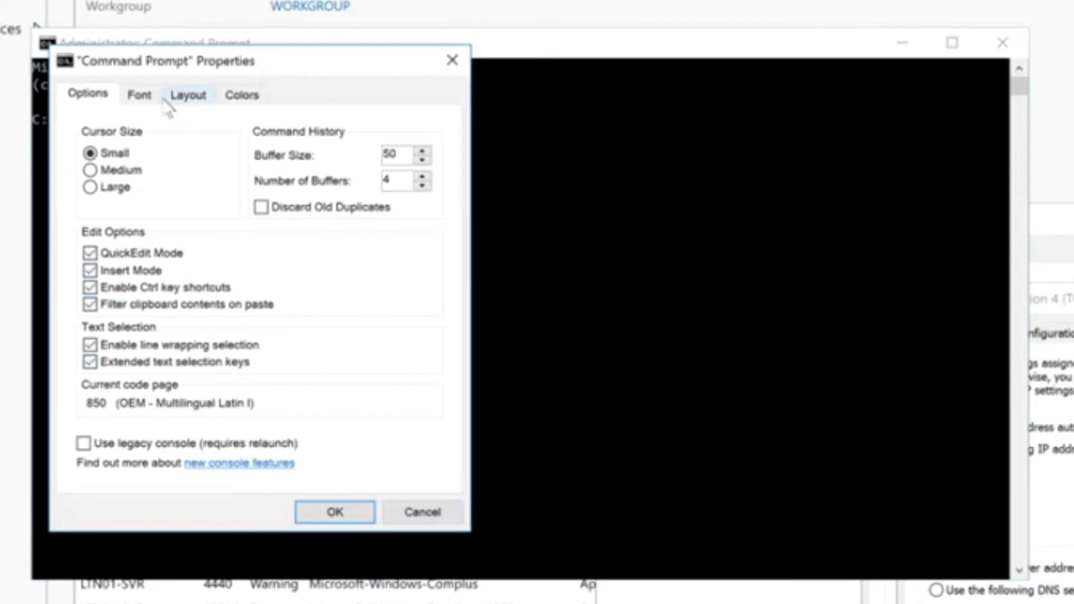
click(139, 95)
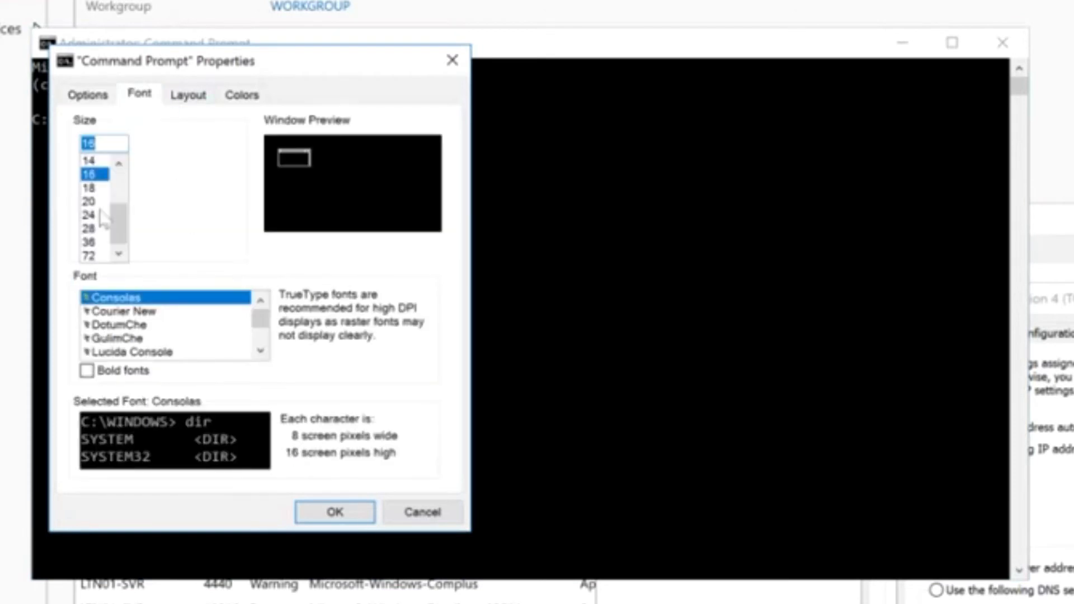
click(92, 215)
click(92, 229)
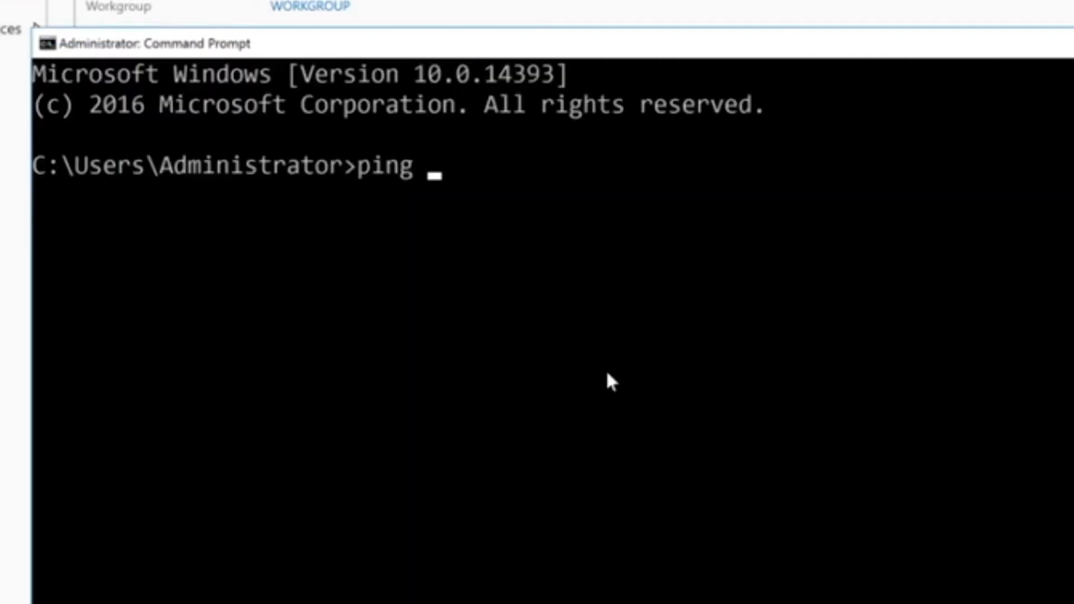
Complete the command as ping 192.168.0.15 and run it to test whether that address responds
text(192.168)
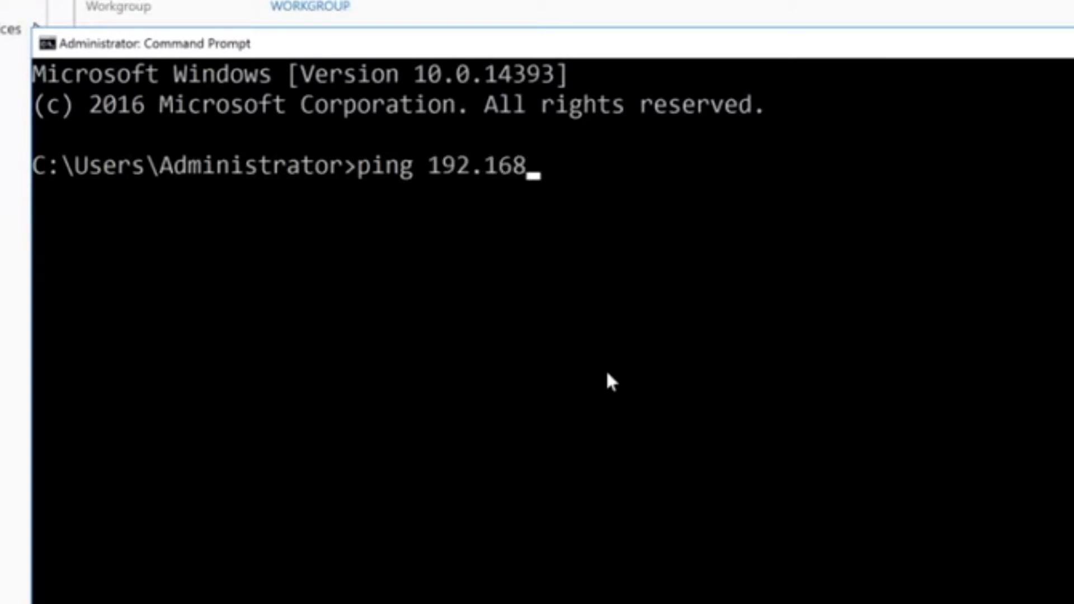
text(.0.)
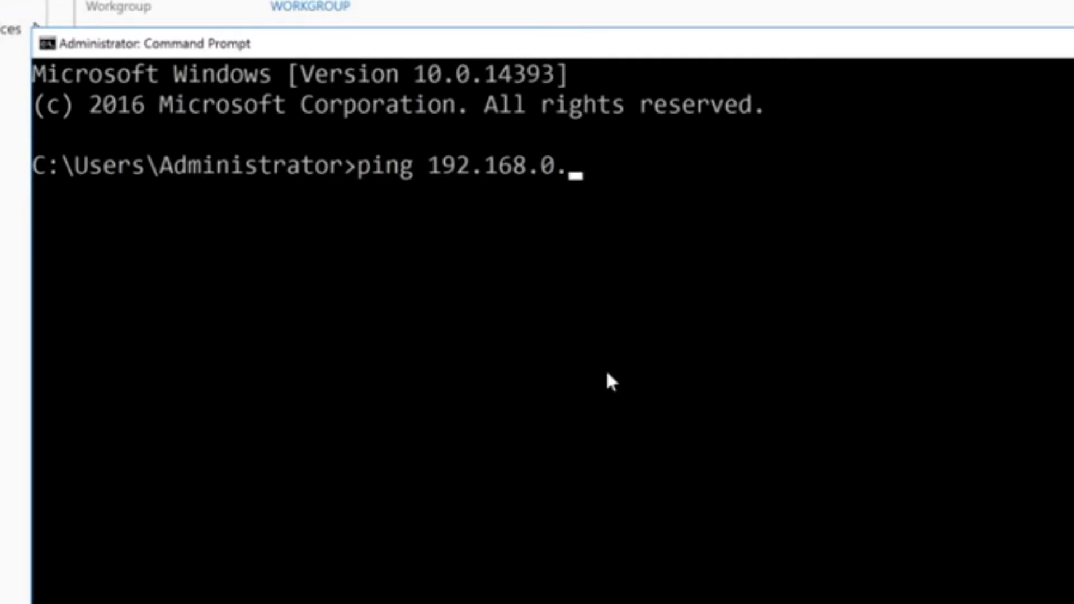
text(15)
key(Return)
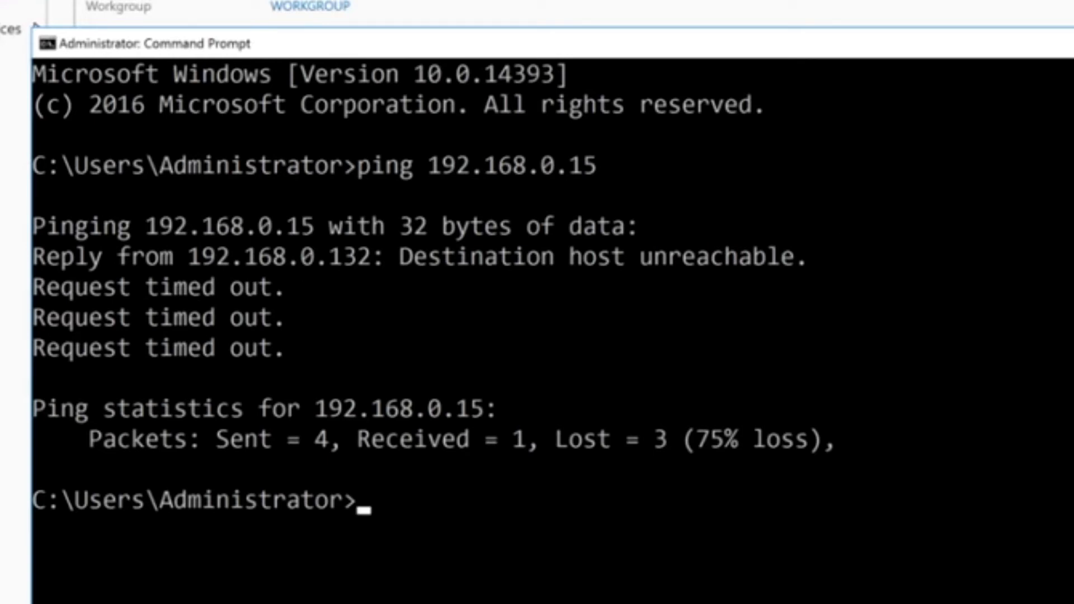
Close Command Prompt and choose to use a manually specified IP address in Green's IPv4 properties
drag(951, 43, 1059, 232)
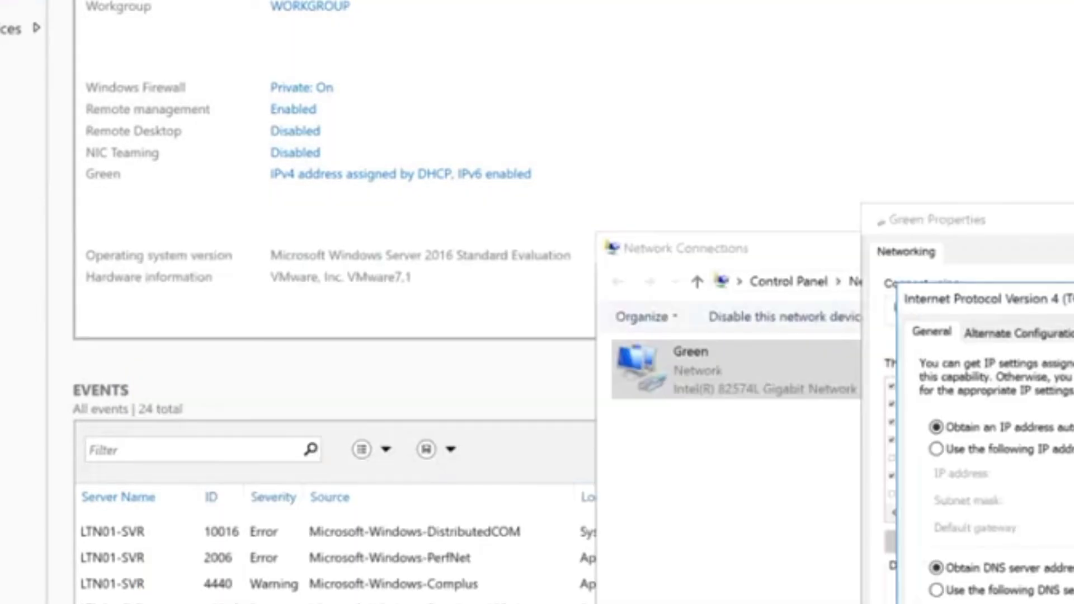
click(1003, 455)
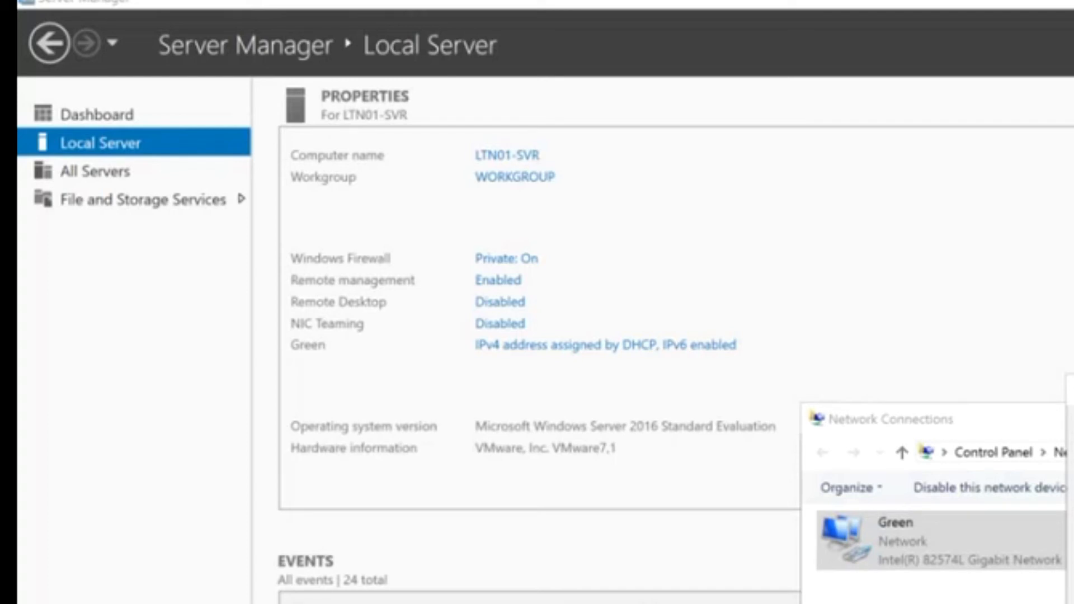
Run ipconfig /all in Command Prompt and examine the host and Ethernet adapter Green configuration
text(ipconfog)
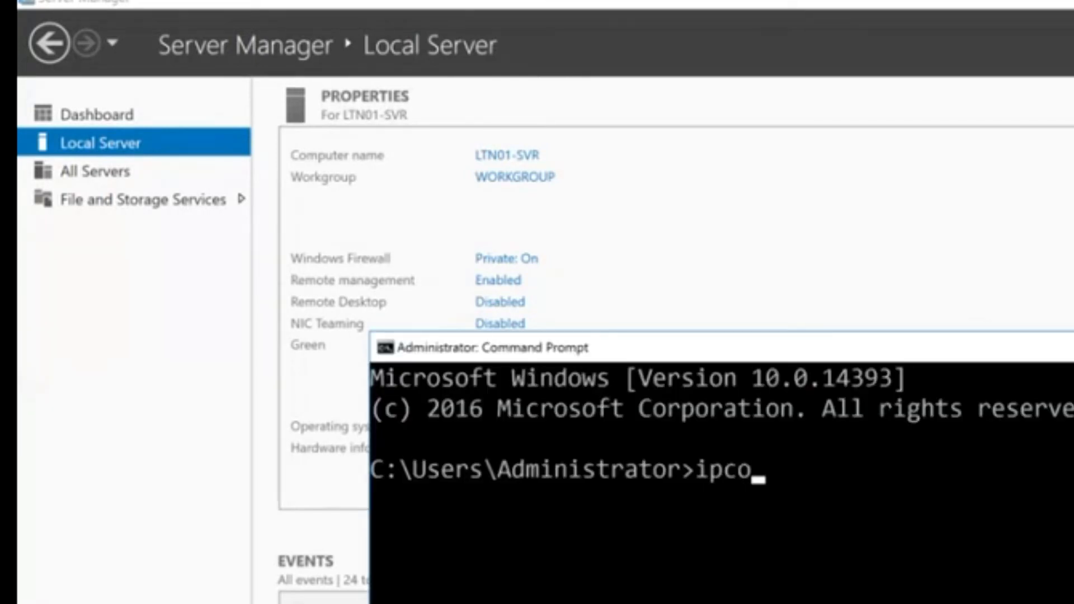
key(BackSpace)
key(BackSpace)
text(ig)
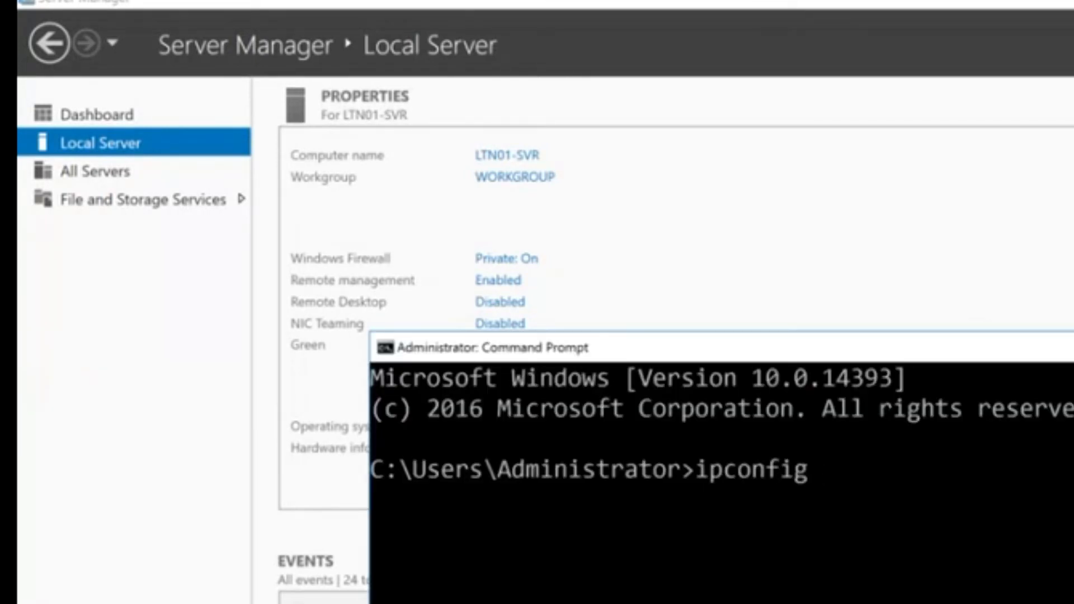
text( /all)
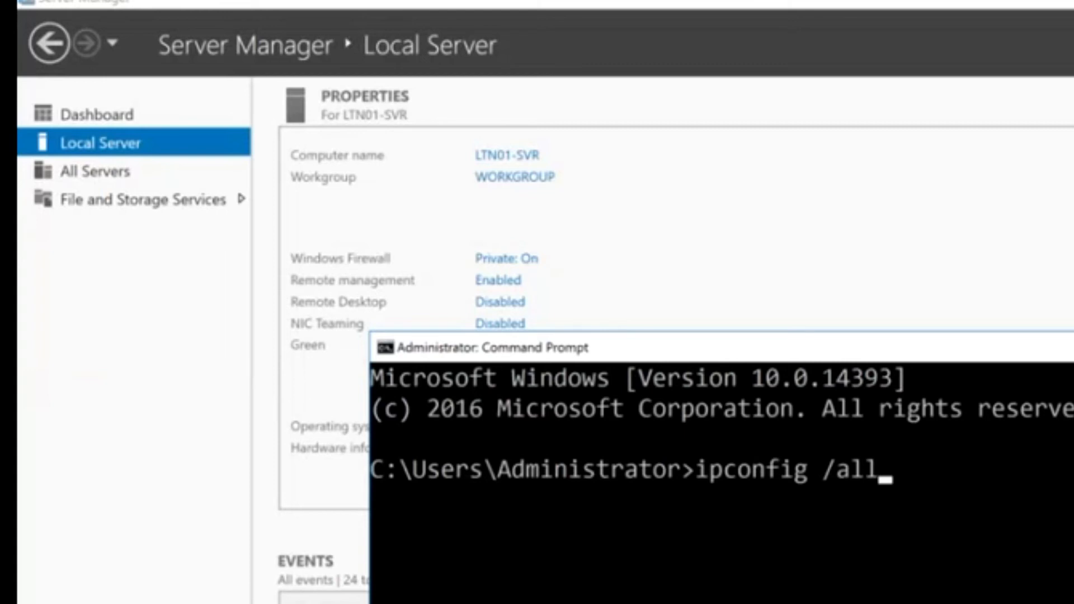
key(Return)
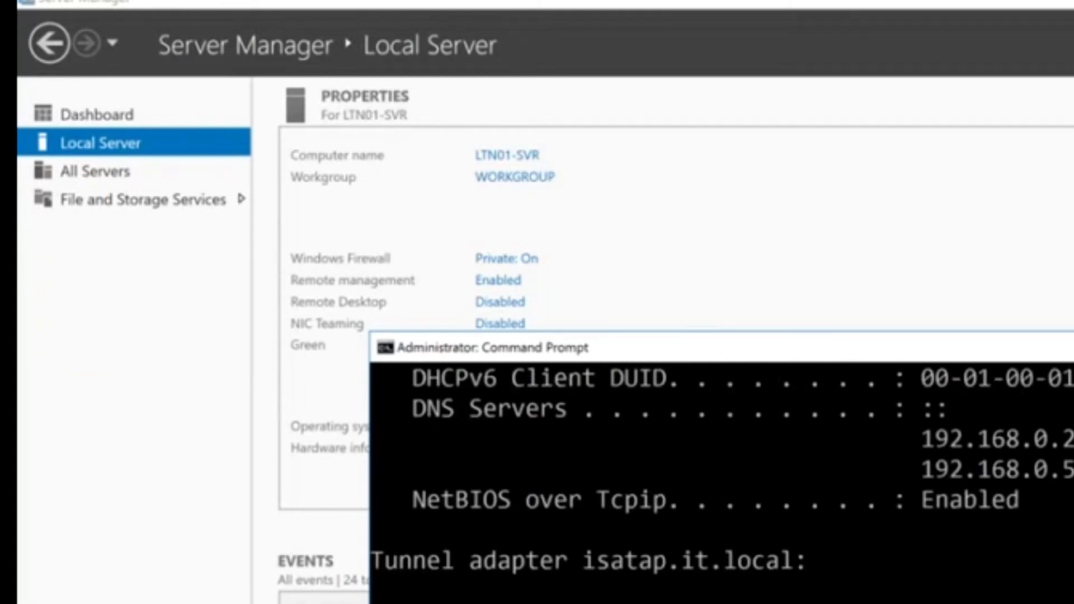
scroll(721, 481, up, 15)
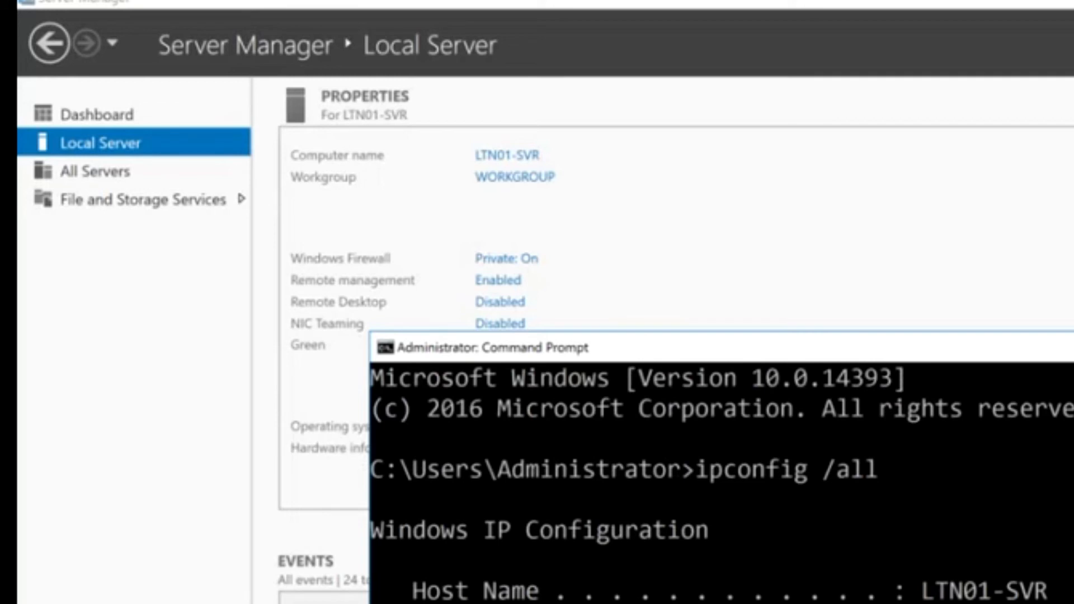
scroll(722, 481, down, 4)
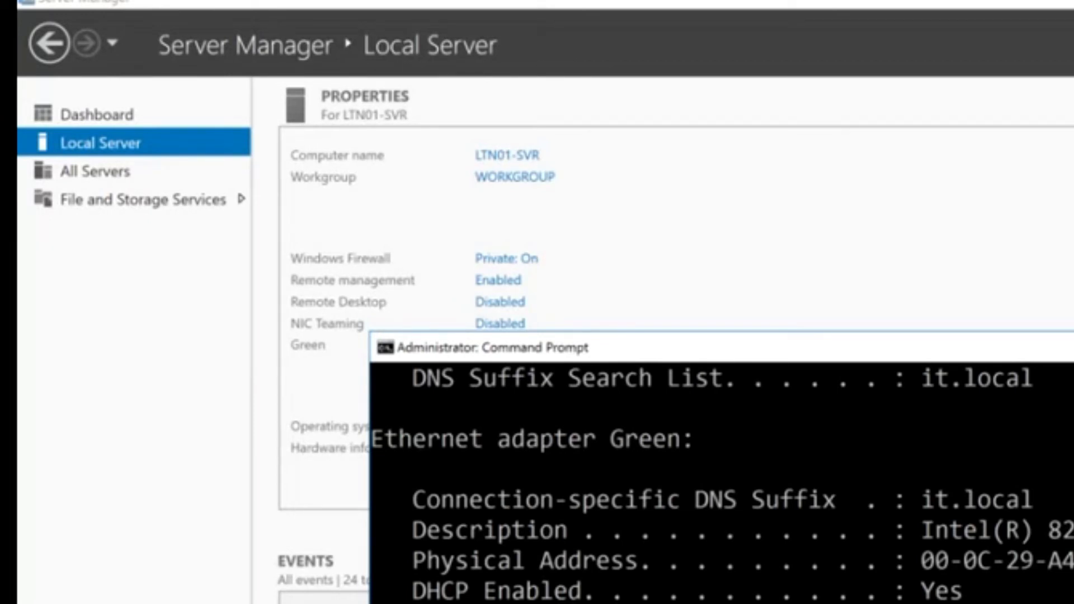
Recheck the ipconfig output alongside the network settings, and close Command Prompt and Network Connections
key(alt+F4)
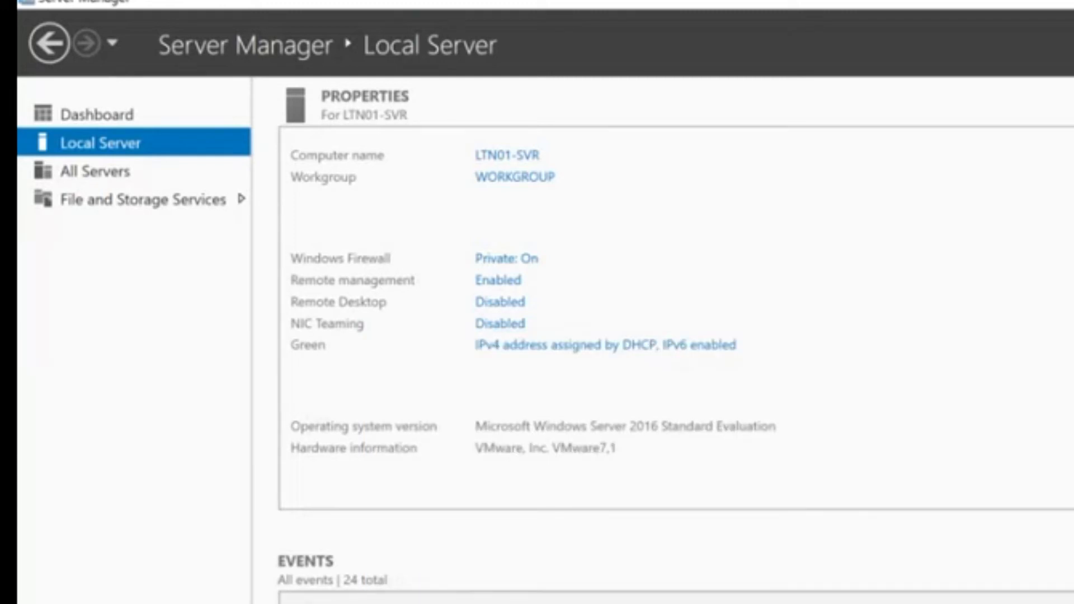
key(alt+Tab)
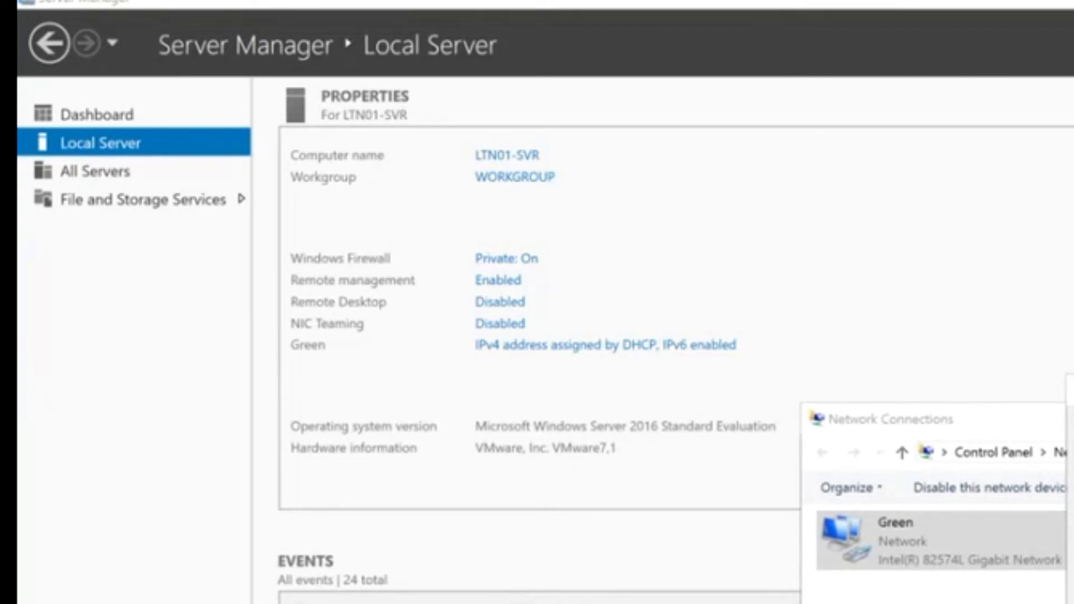
key(alt+Tab)
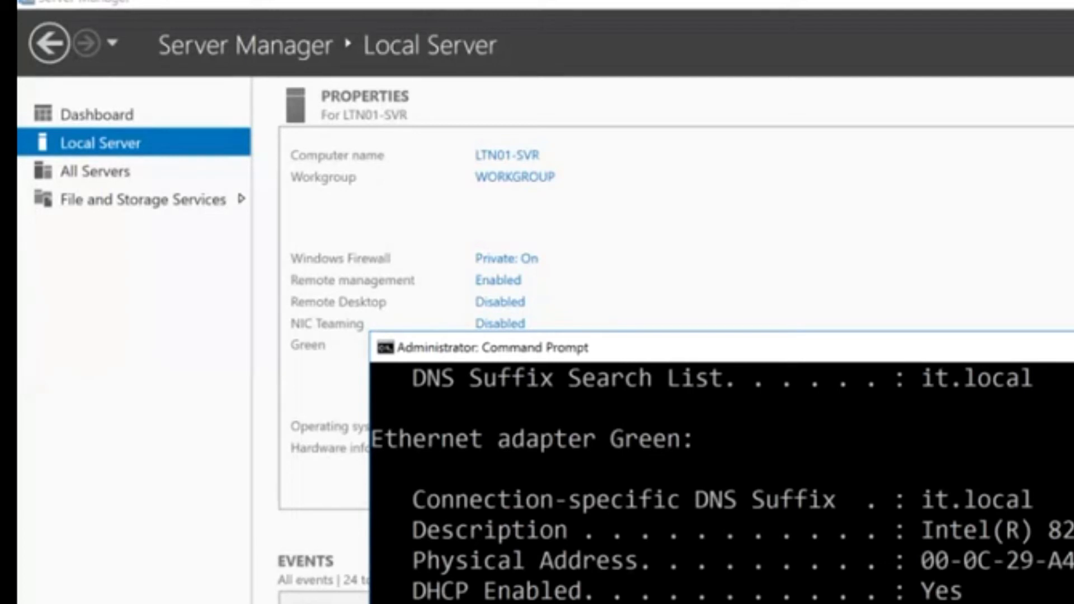
key(alt+F4)
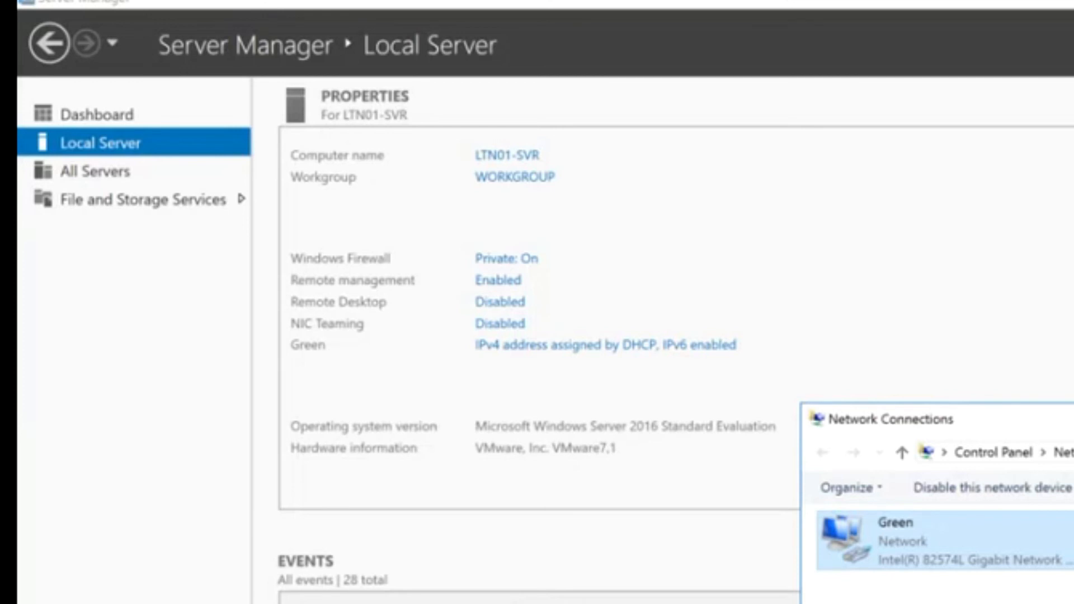
key(alt+F4)
Switch to the macOS desktop and bring up a new Firefox browser window
key(ctrl+Left)
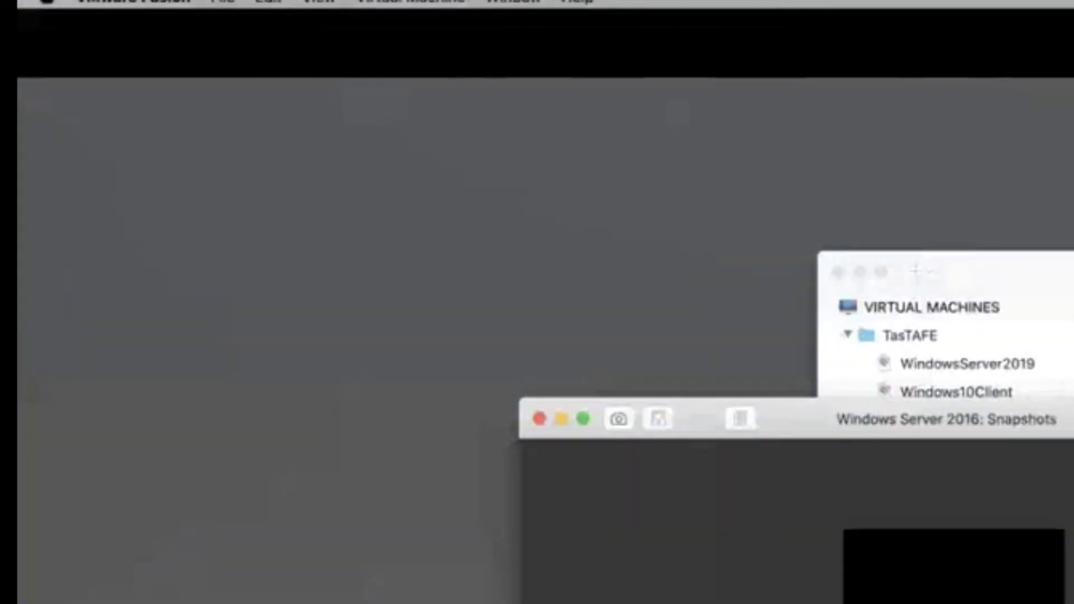
drag(17, 336, 566, 123)
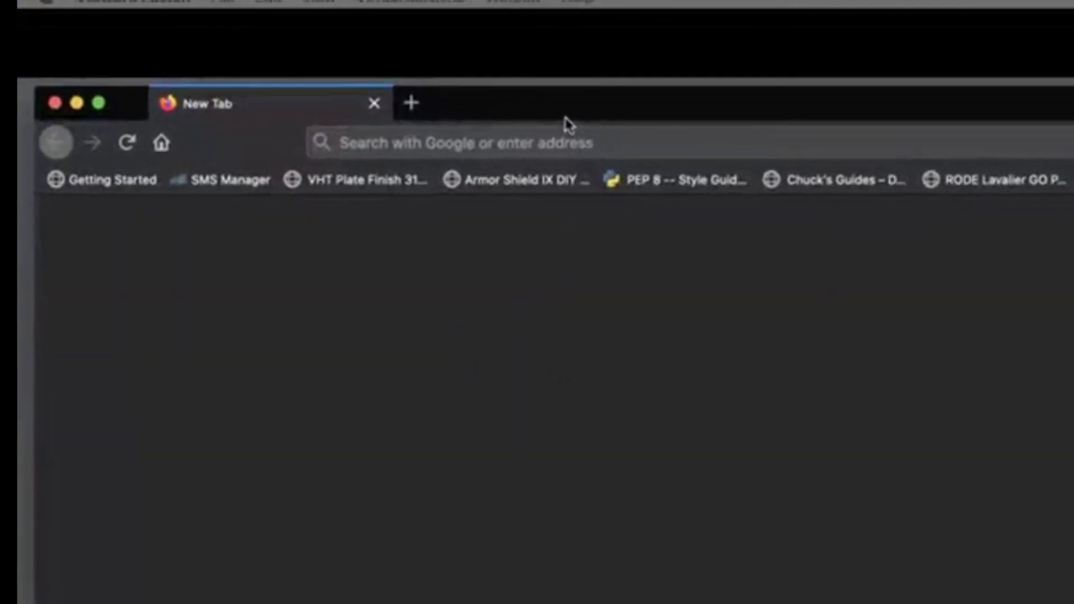
Open the KingTree login page at kingtree.it.local:5000 in the browser
click(710, 139)
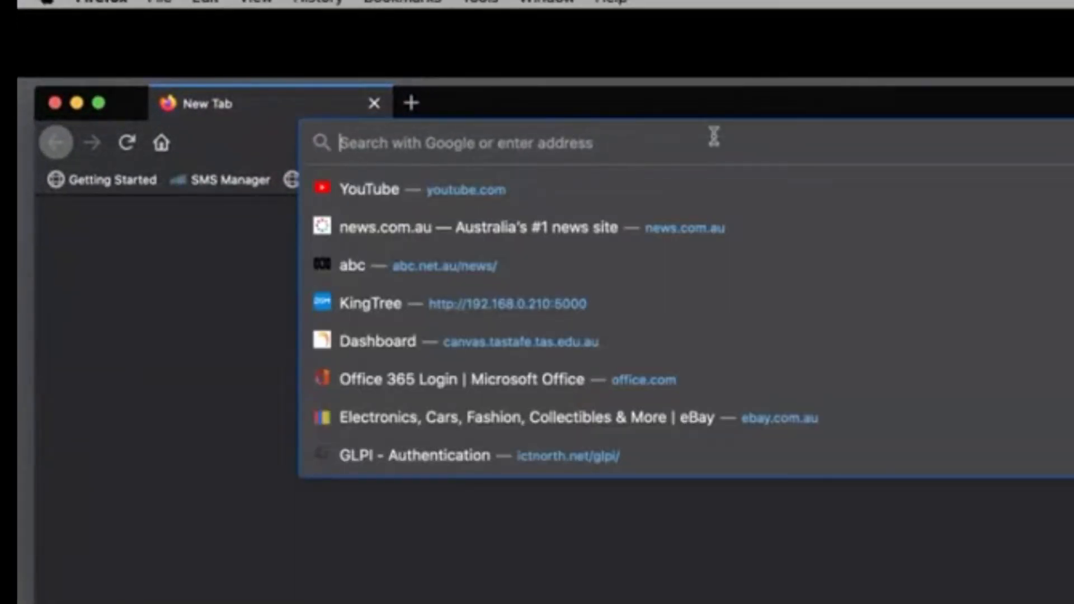
text(1)
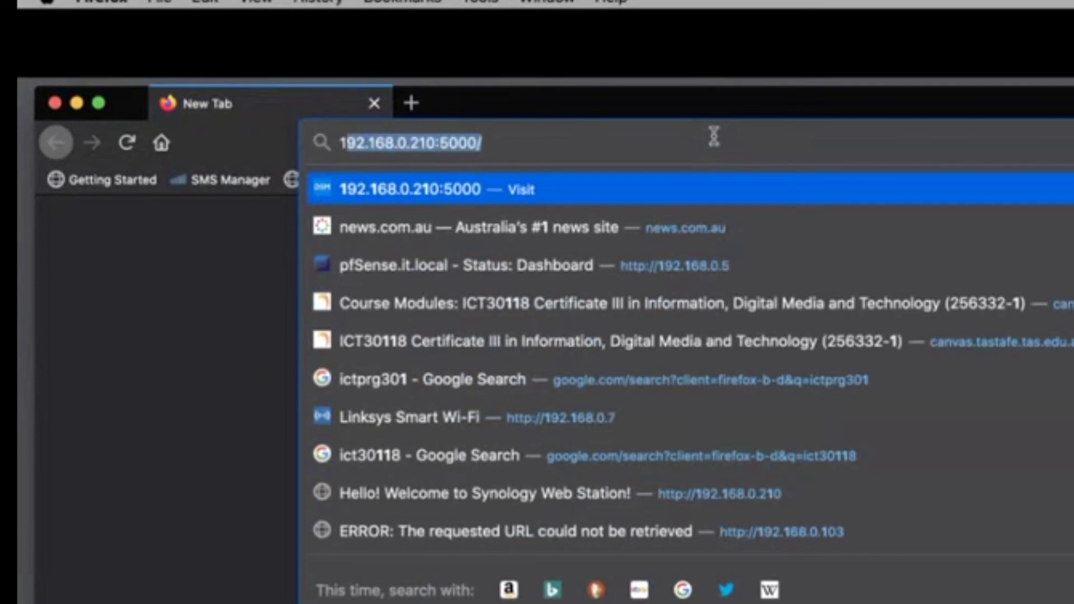
key(BackSpace)
key(BackSpace)
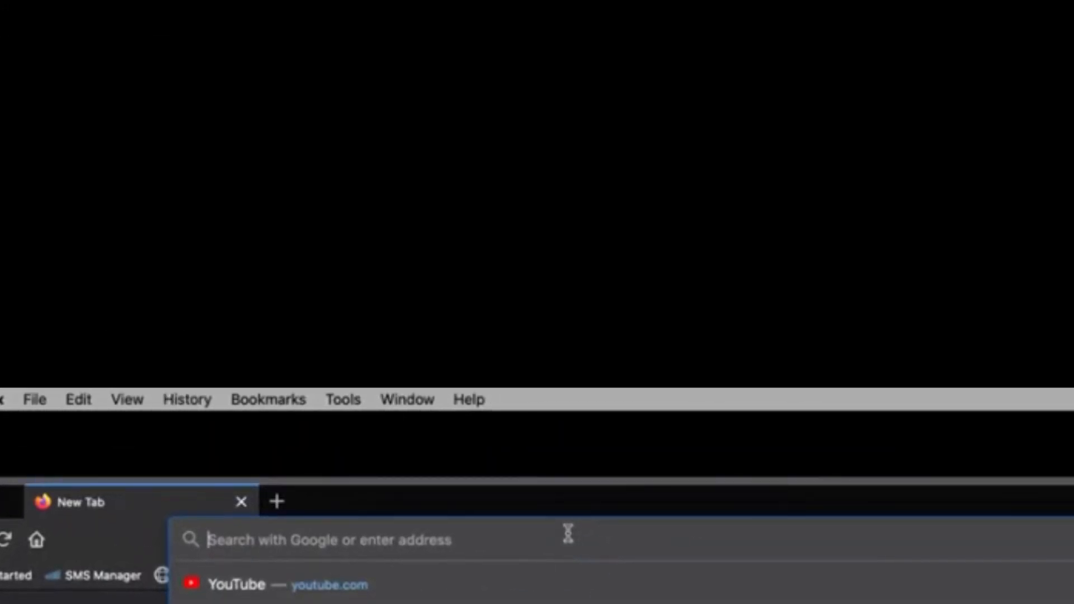
text(io)
key(BackSpace)
key(BackSpace)
text(k)
key(BackSpace)
key(BackSpace)
text(kingtree.it.local:5000/)
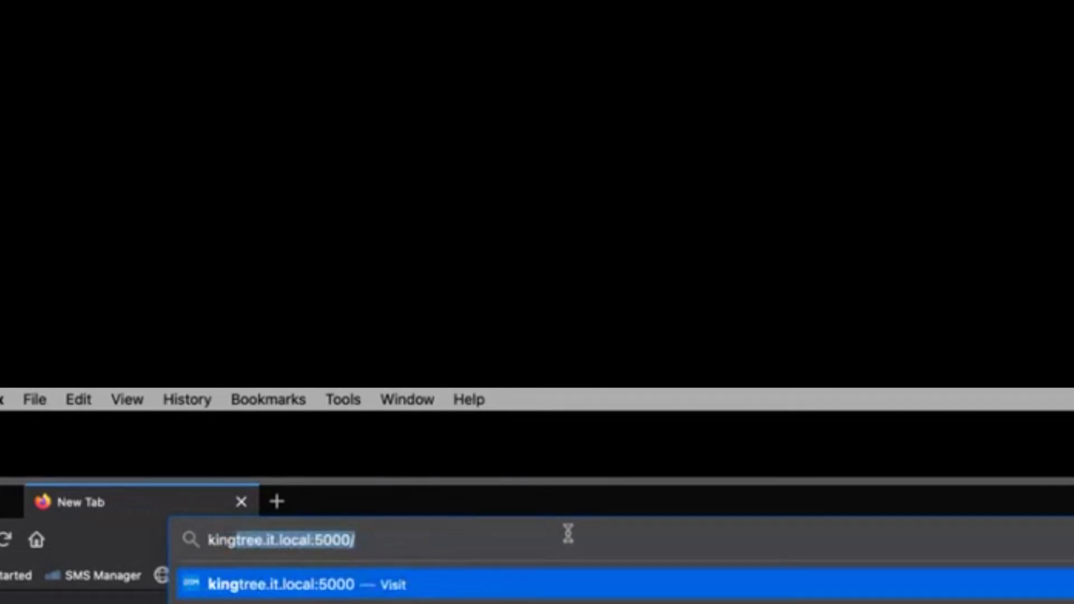
key(Right)
key(Return)
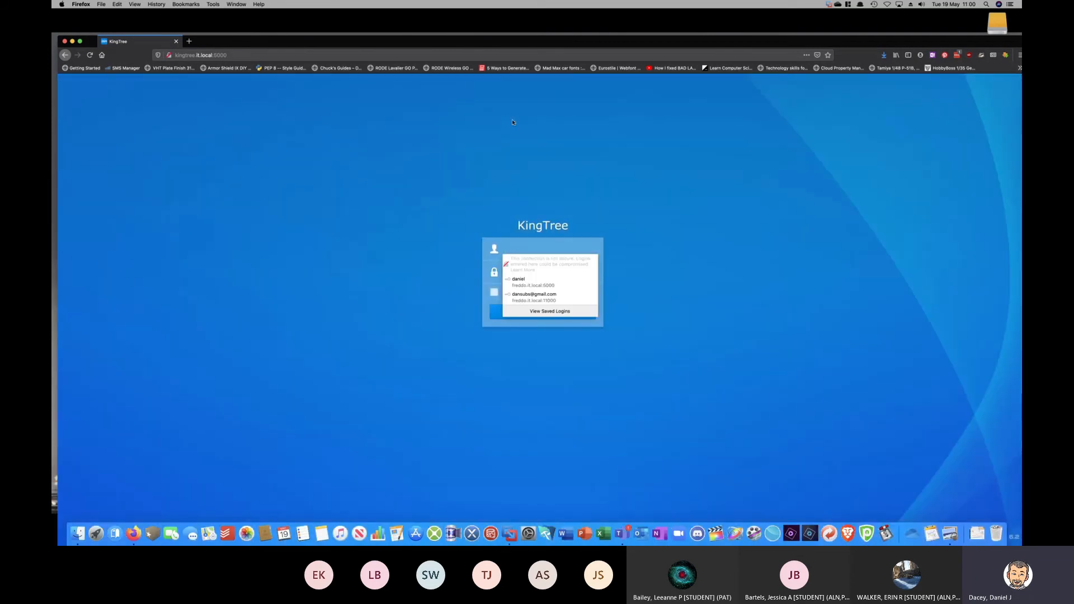
Sign in to KingTree using the saved login's username and password
click(532, 282)
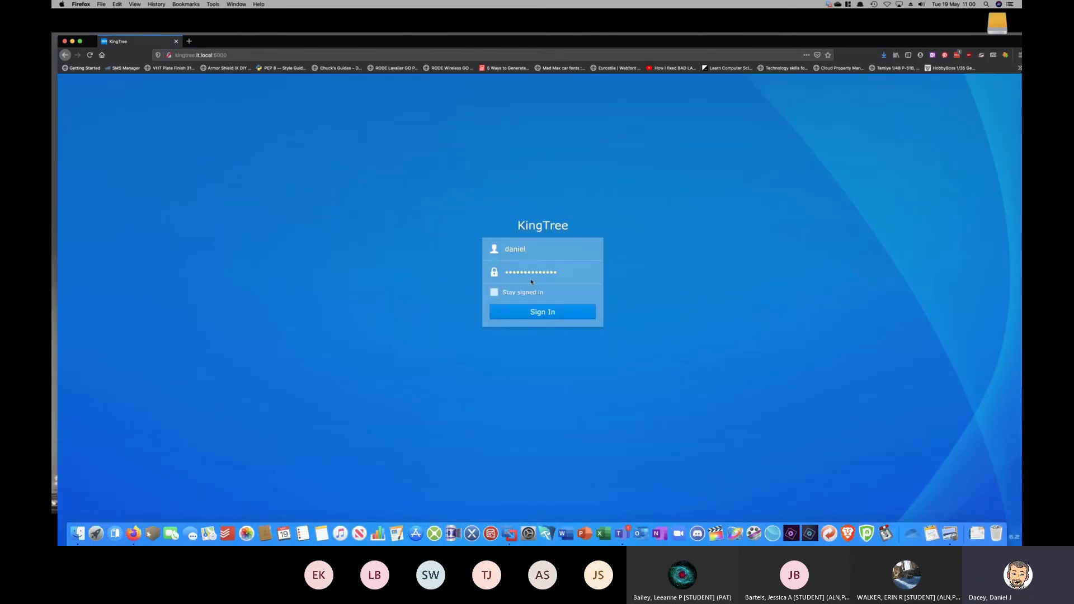
key(Return)
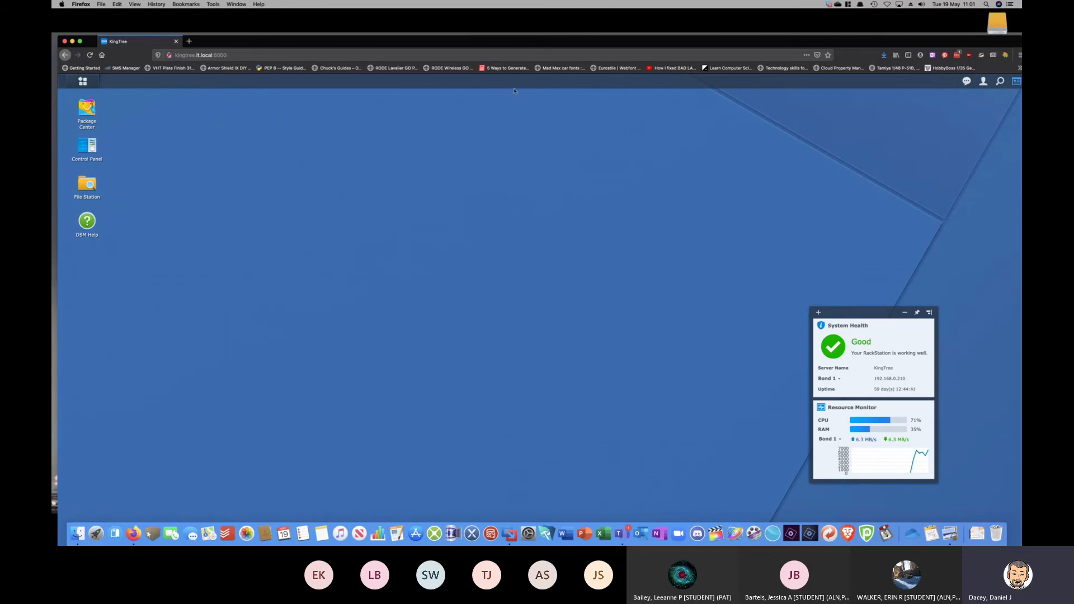
double_click(470, 43)
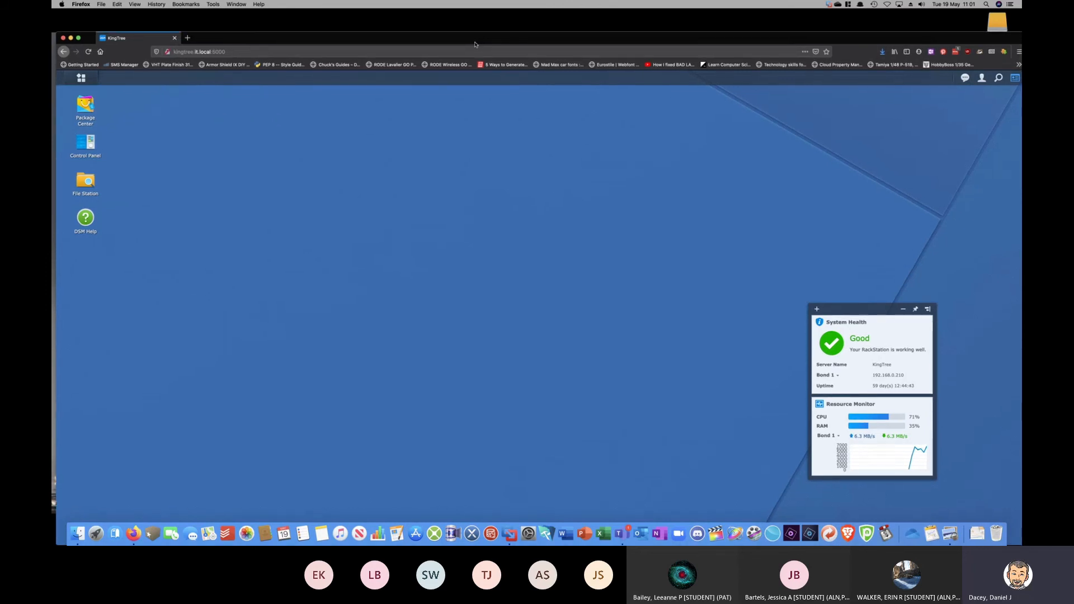
drag(470, 43, 478, 42)
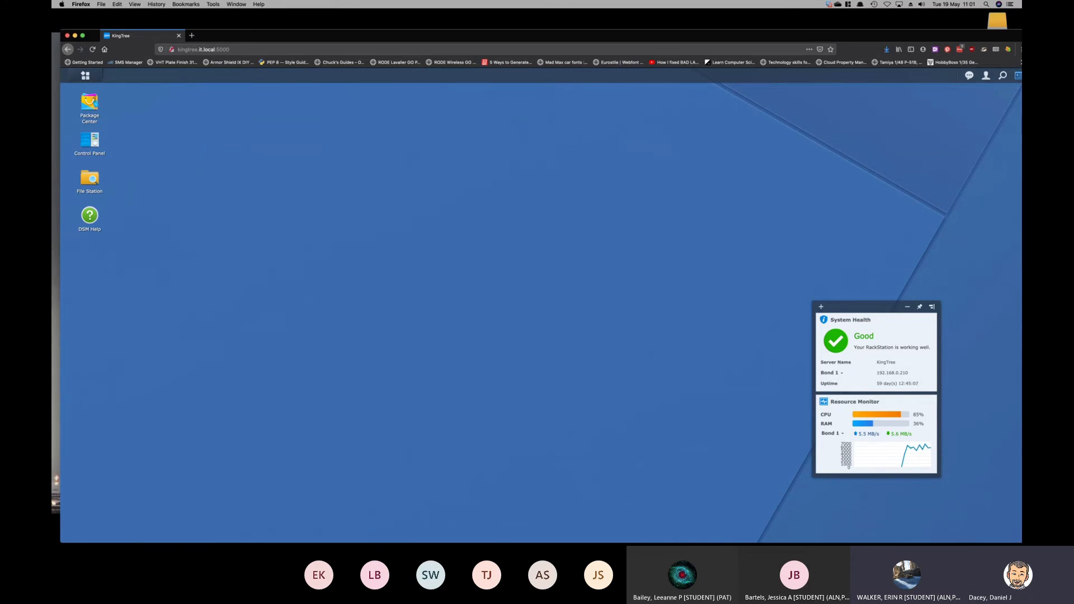
Switch from Firefox back to VMware Fusion and bring the virtual machine library to the front
key(super+Tab)
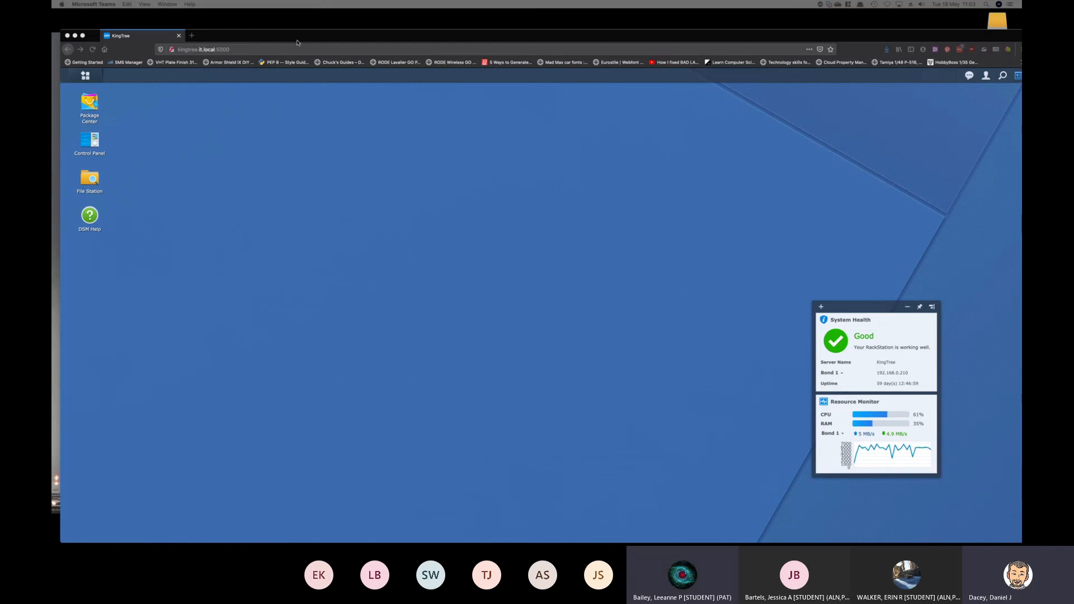
drag(297, 43, 53, 97)
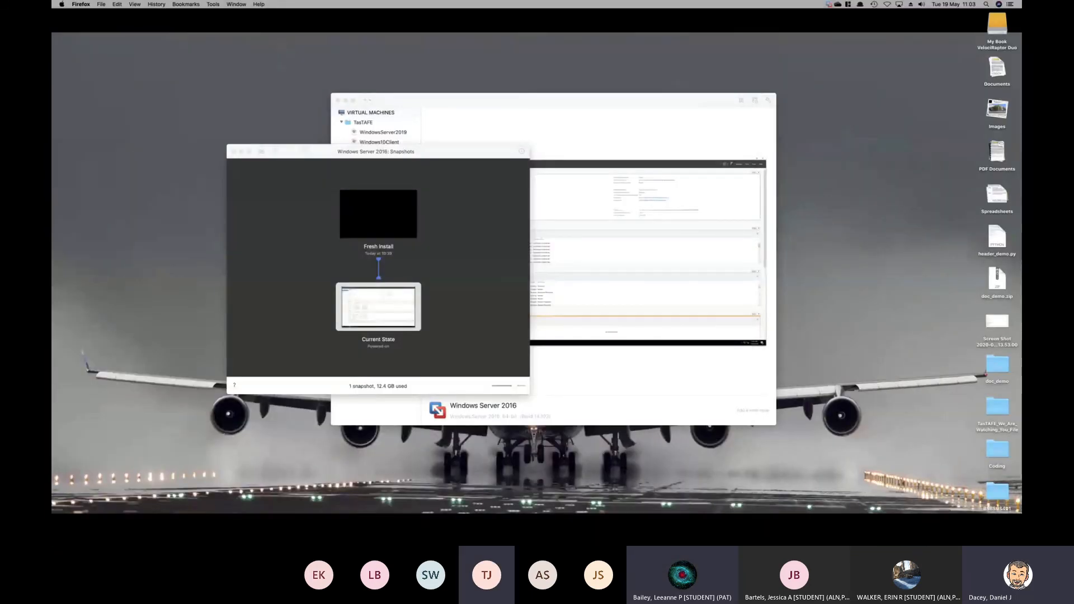
click(469, 157)
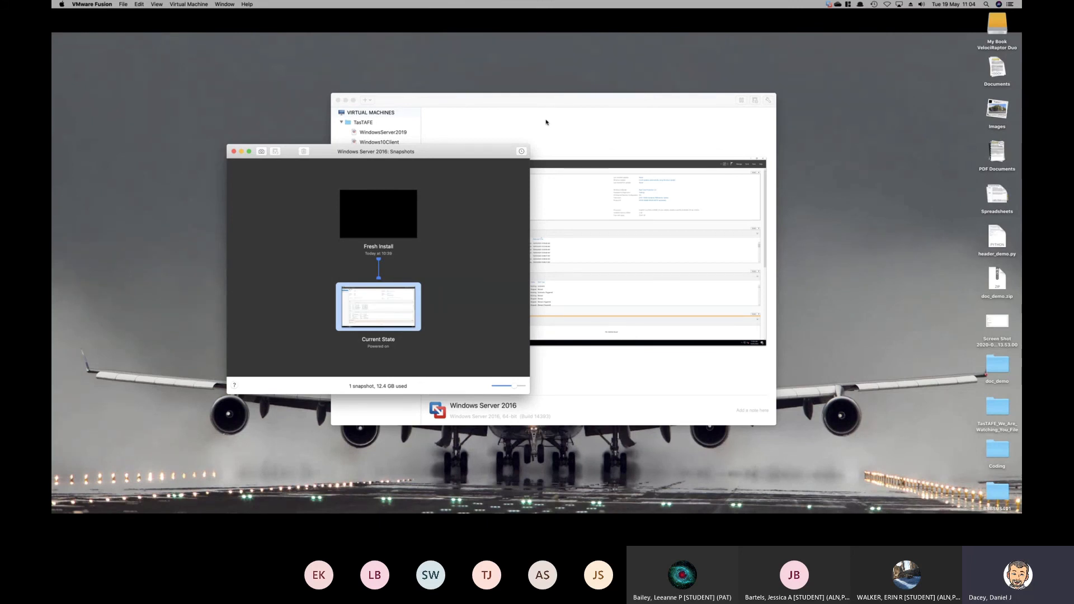
click(528, 101)
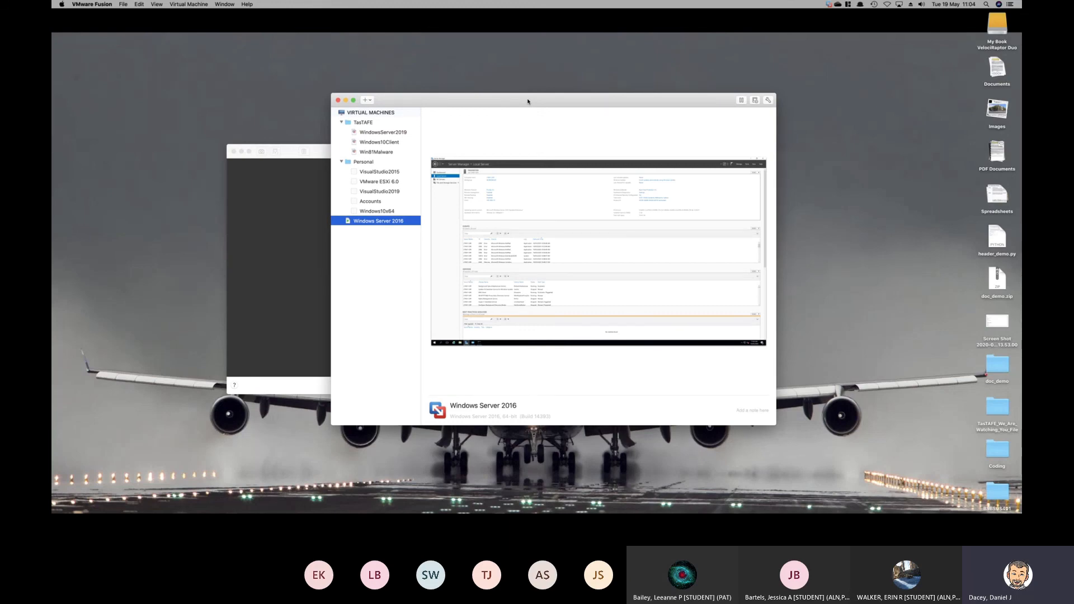
key(ctrl+Right)
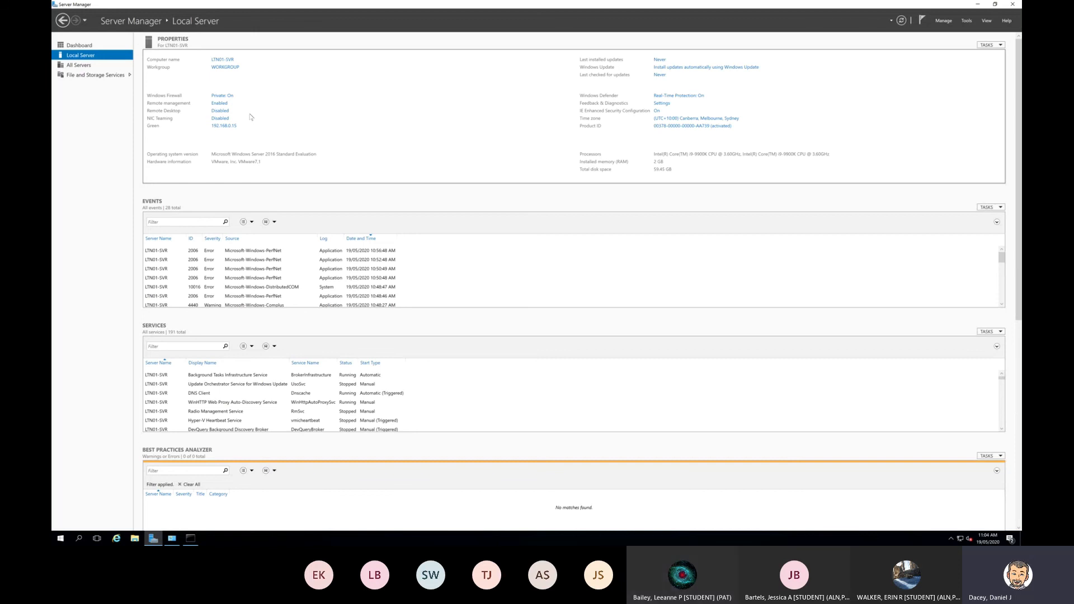
key(ctrl+Left)
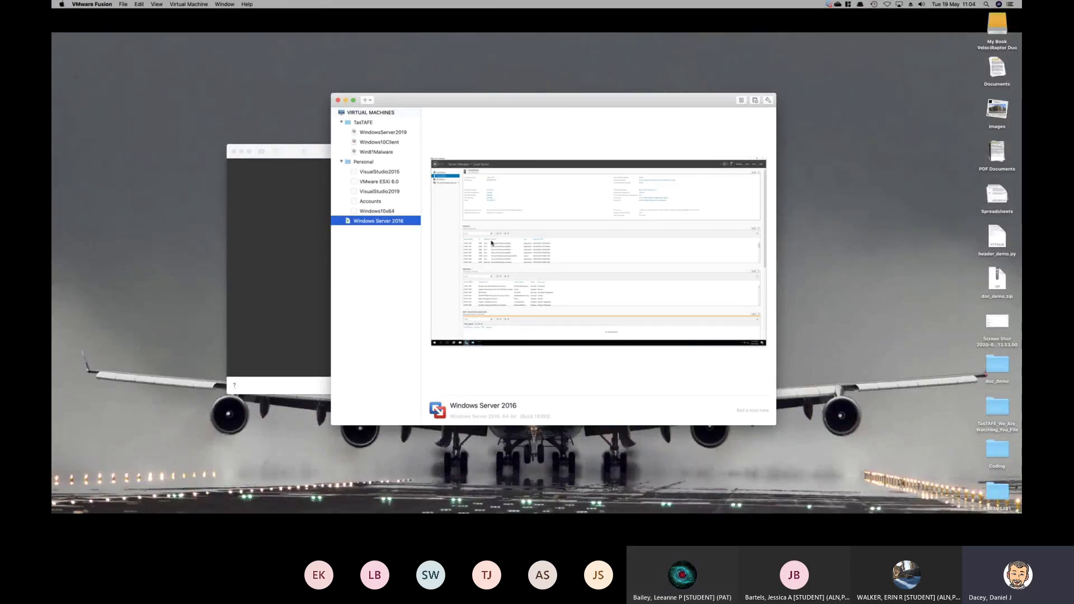
Take a snapshot of the Windows Server 2016 virtual machine named "Basic Config Done"
right_click(395, 222)
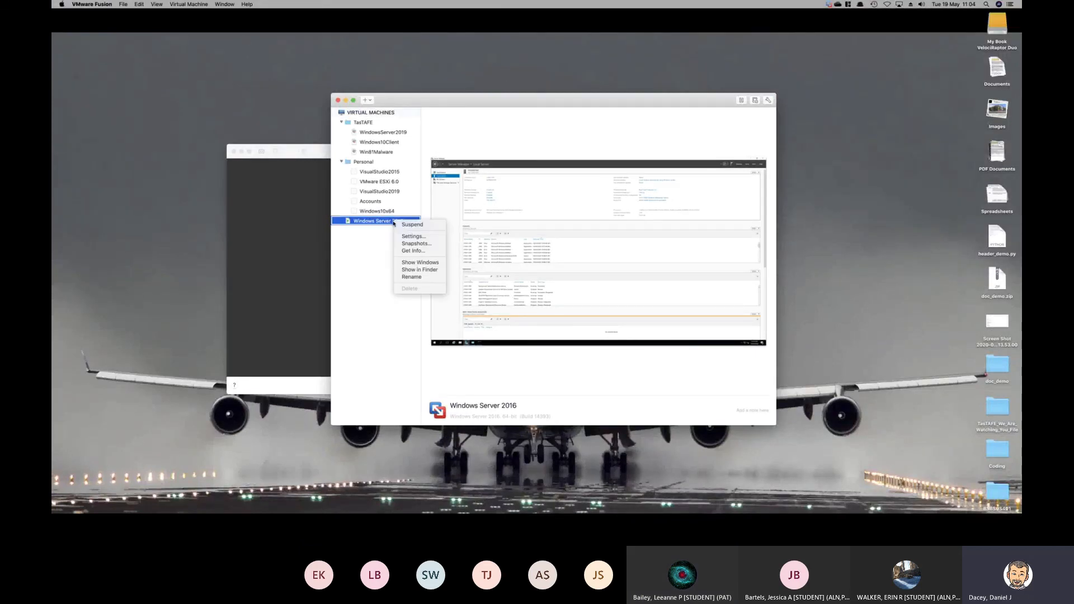
click(415, 244)
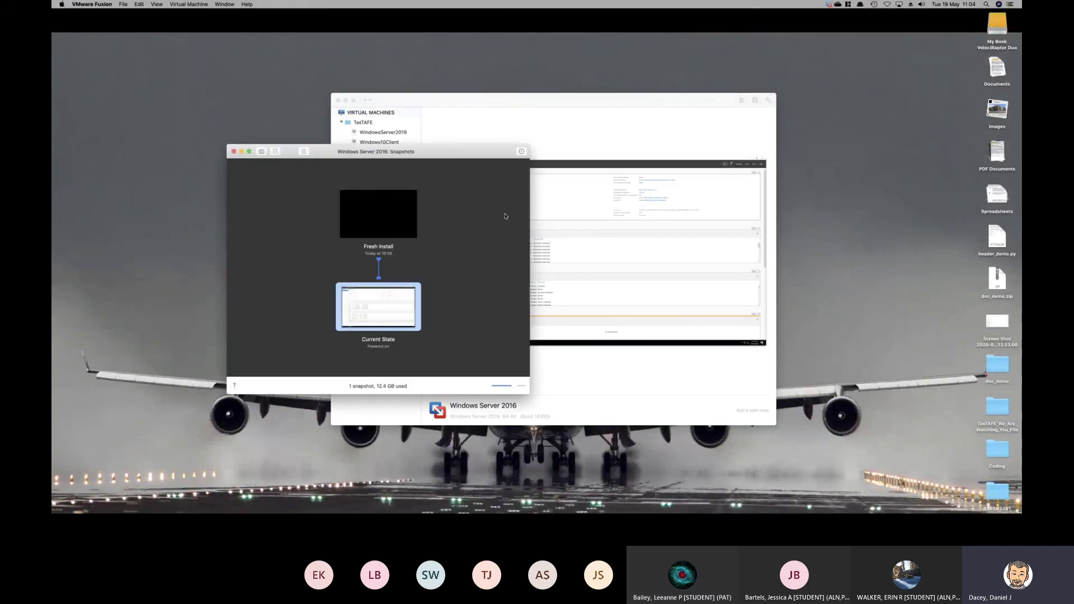
click(261, 152)
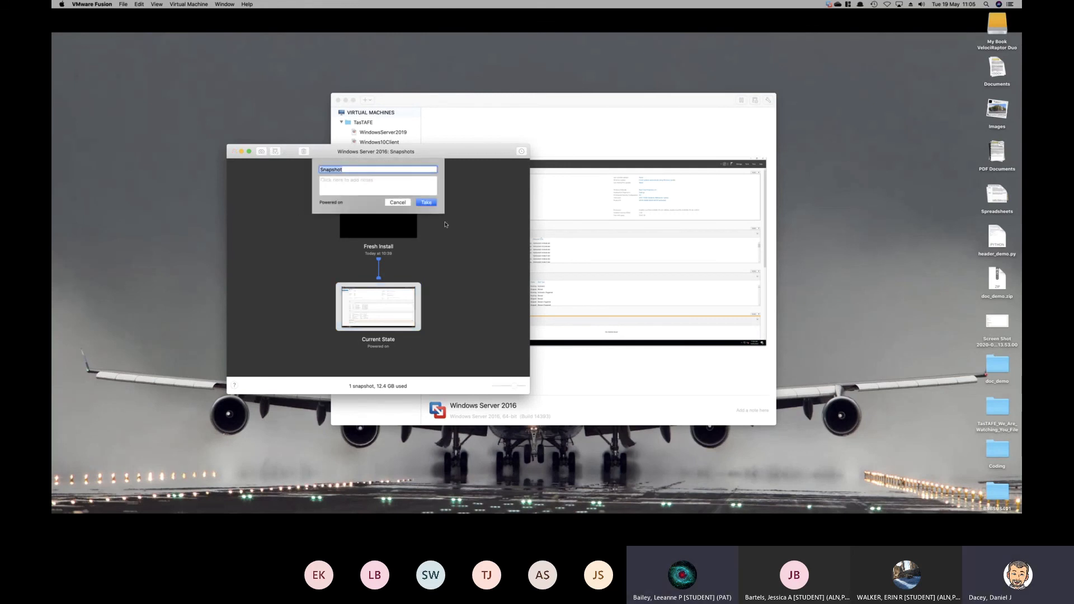
text(Basic Config Done)
key(Return)
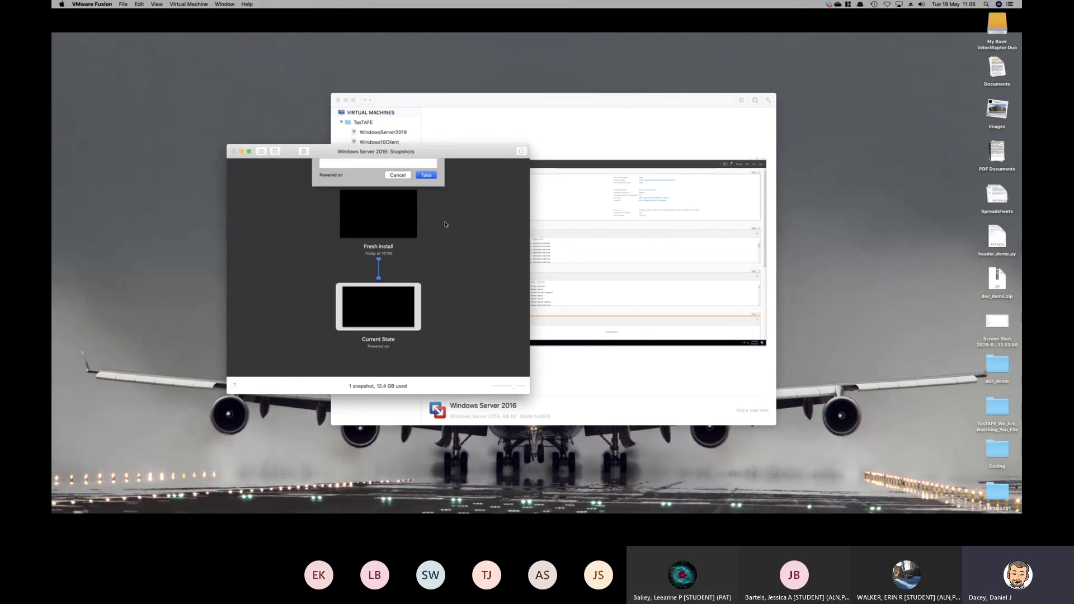
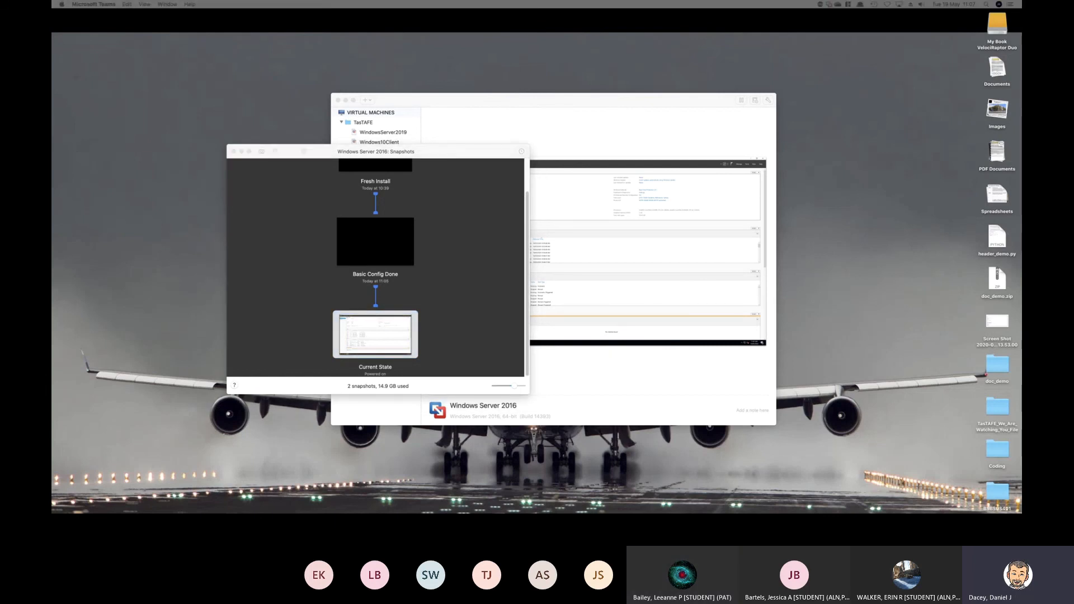
Switch to Microsoft Teams on this display, showing the Certificate 3 I.T. Online Launceston team's General channel in a window filling the screen
drag(51, 20, 140, 27)
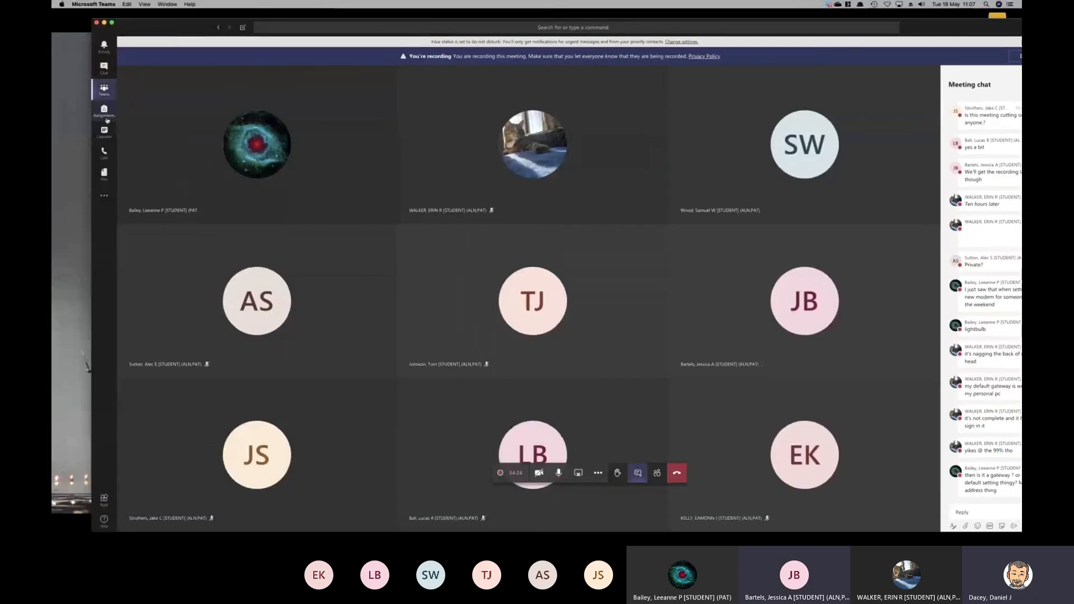
click(104, 88)
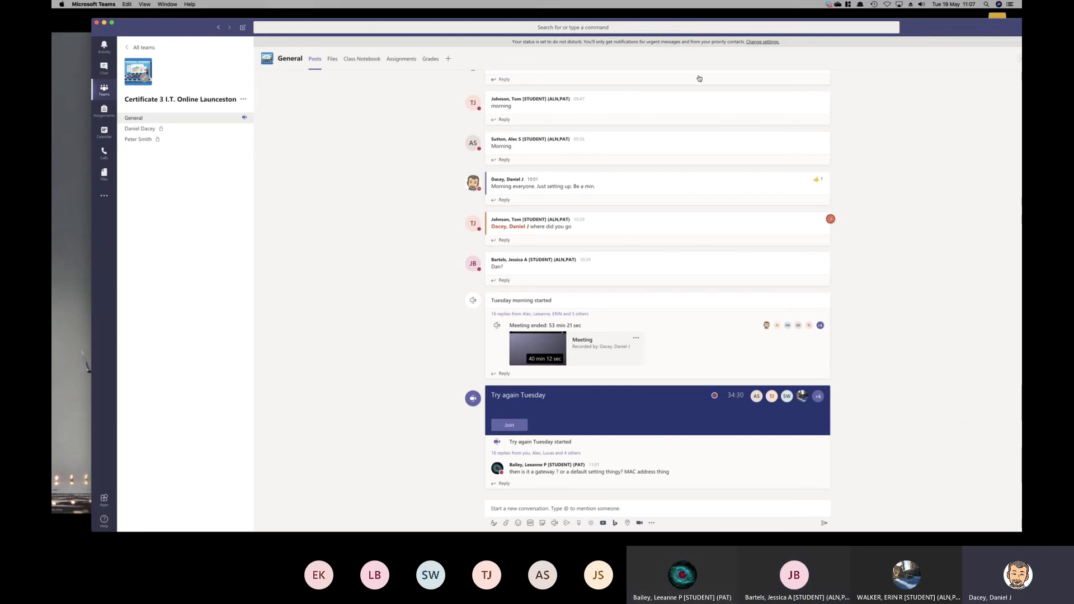
double_click(929, 34)
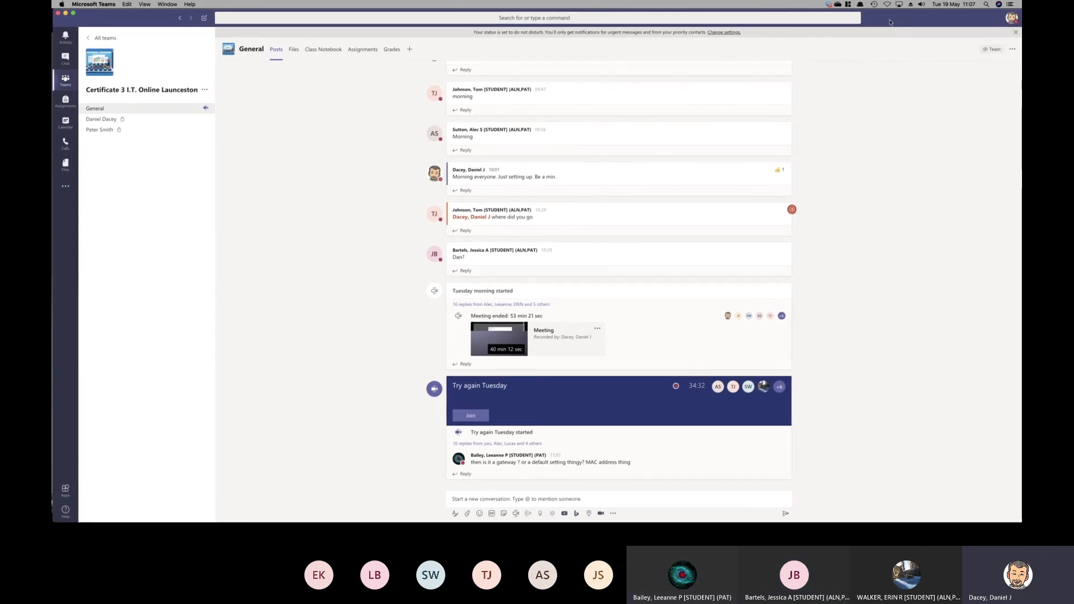